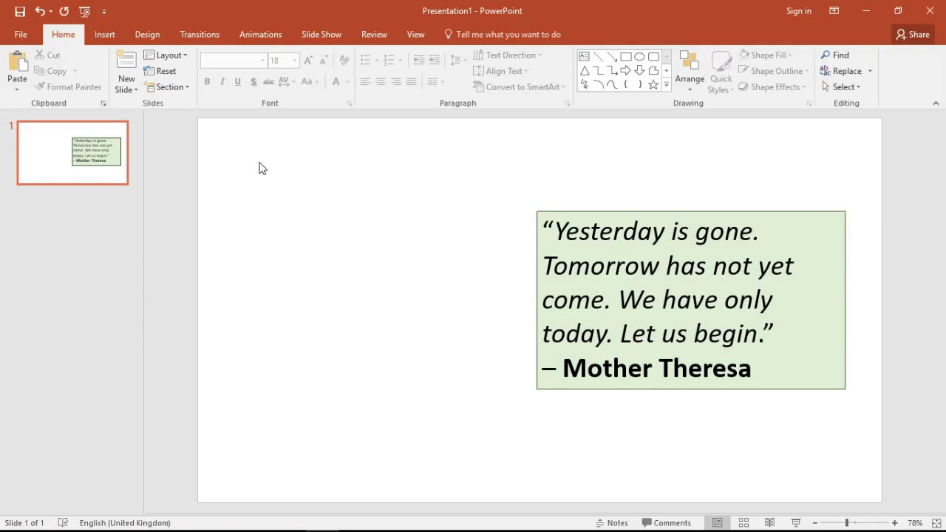
Insert the black-rimmed blank clock face found by a Bing search for 'blank clock'
left_click(103, 34)
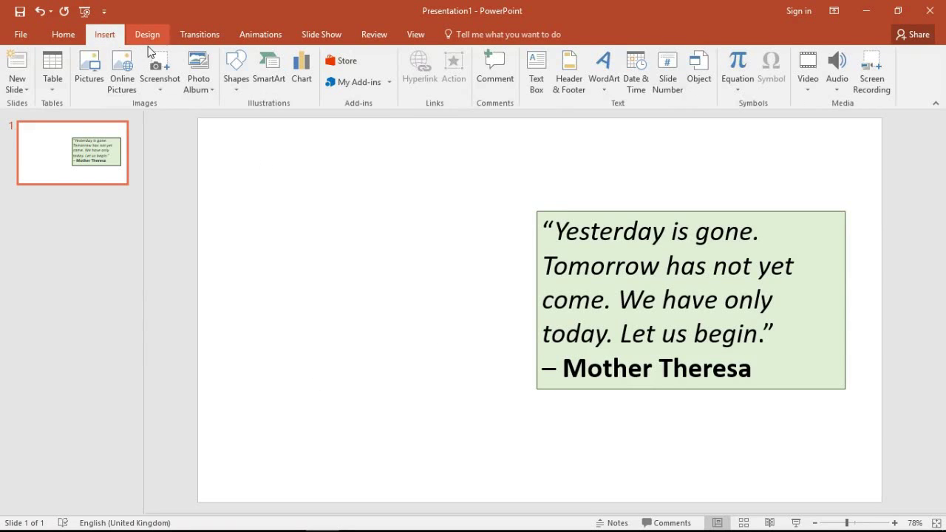
left_click(124, 83)
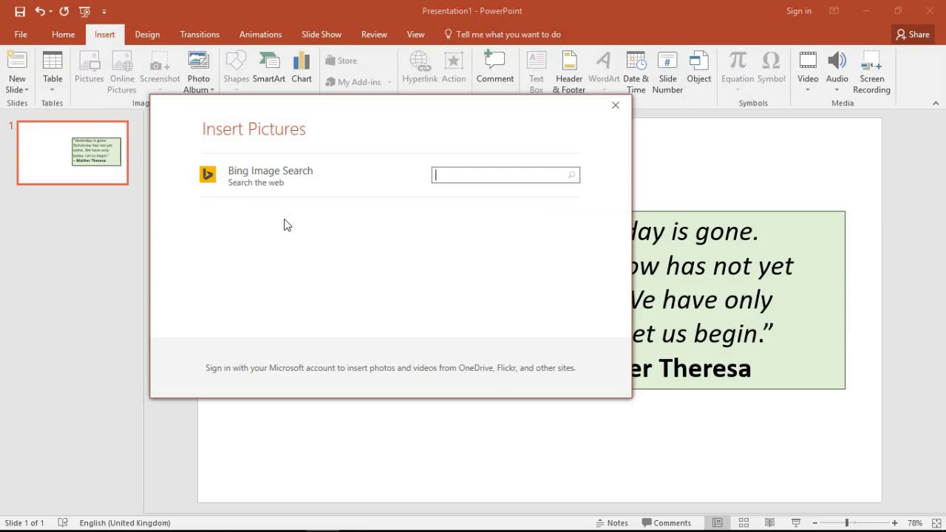
type("blank clock")
key("Return")
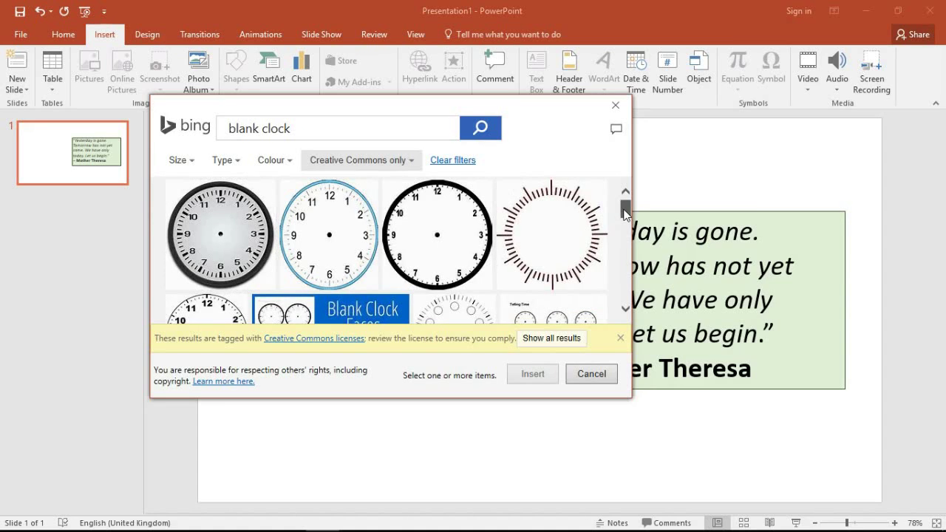
left_click_drag(624, 214, 626, 193)
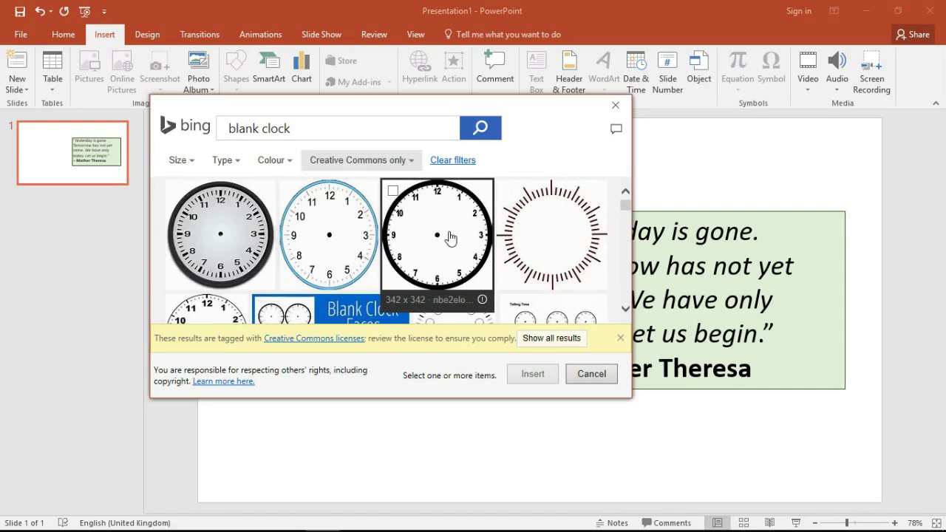
left_click(625, 310)
left_click(625, 311)
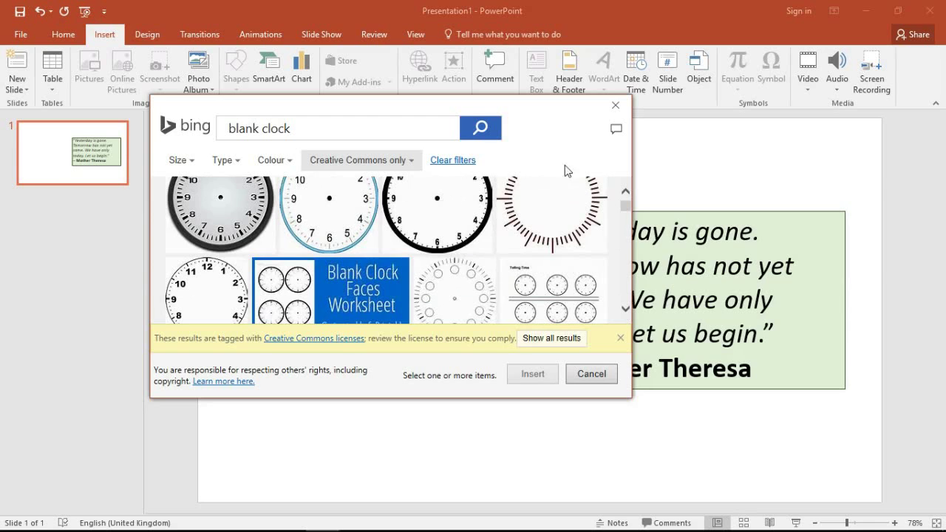
left_click(625, 191)
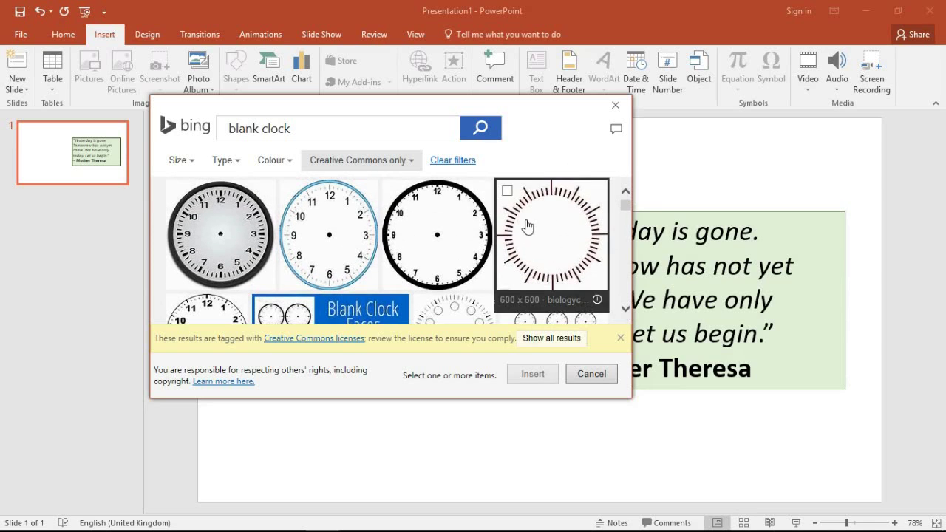
left_click(454, 242)
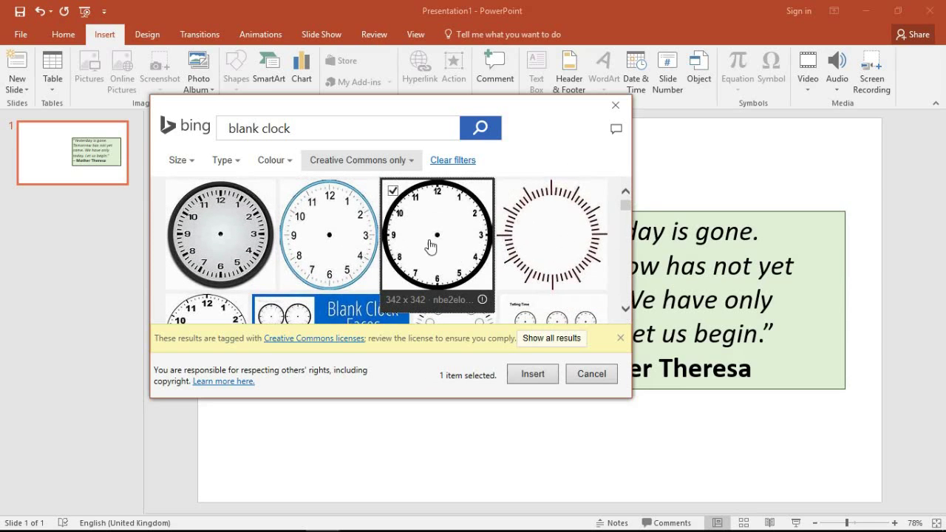
left_click(526, 373)
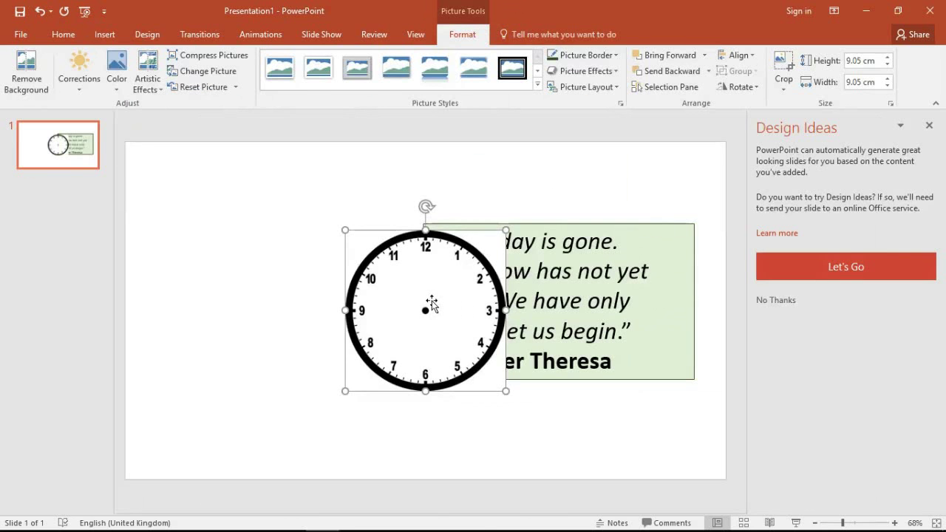
Move the clock face left of the quote box and deselect it
left_click_drag(428, 304, 268, 294)
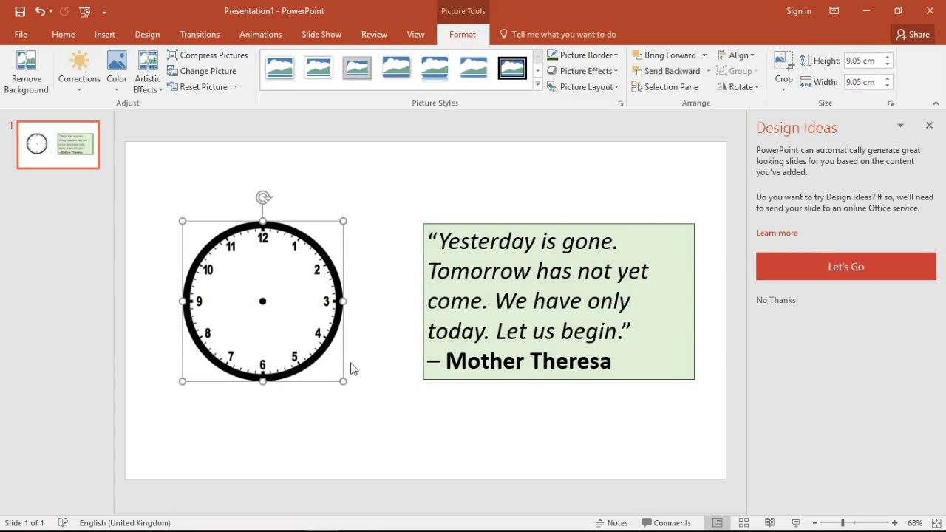
left_click(384, 412)
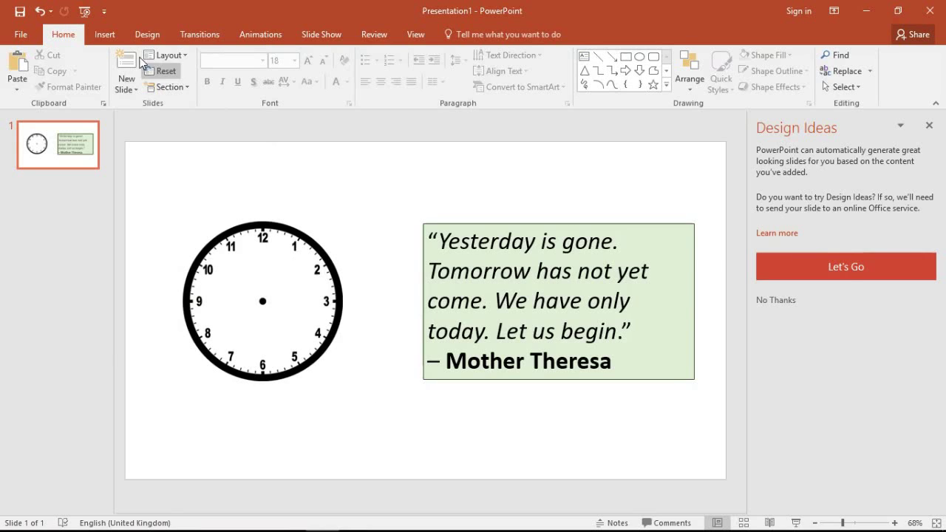
Search online pictures for 'clock hand', then cancel without inserting anything
left_click(109, 38)
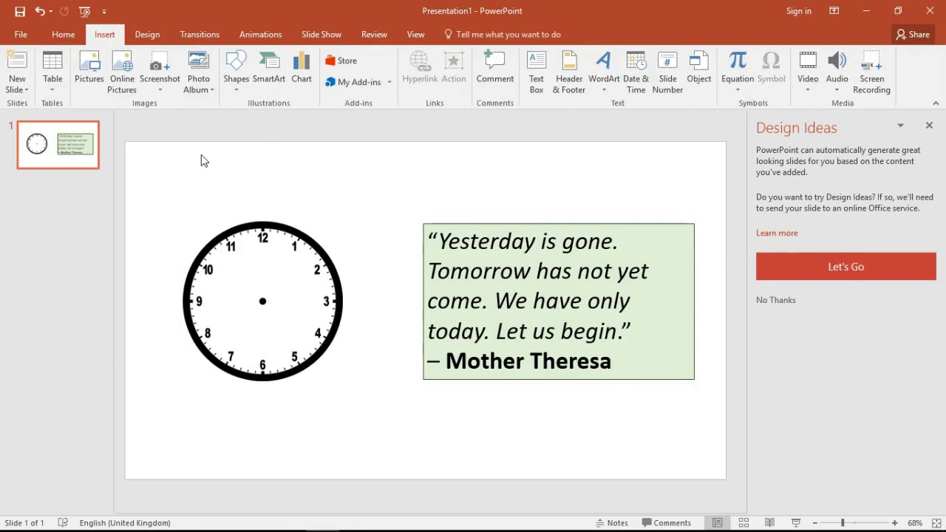
left_click(127, 95)
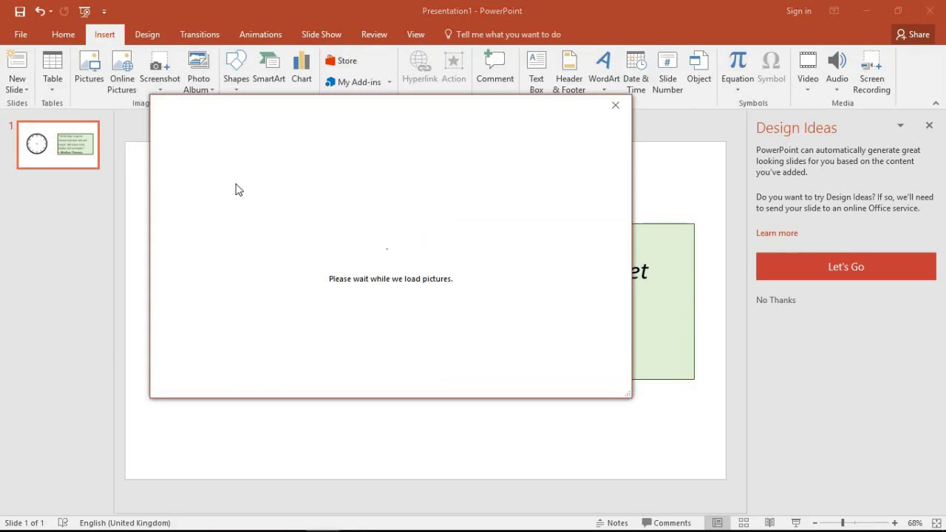
type("c")
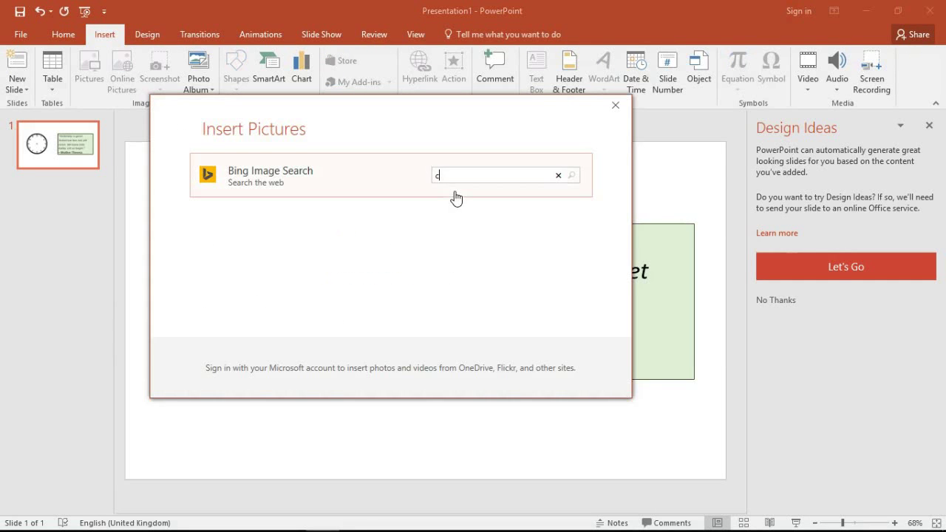
type("lock hand")
key("Return")
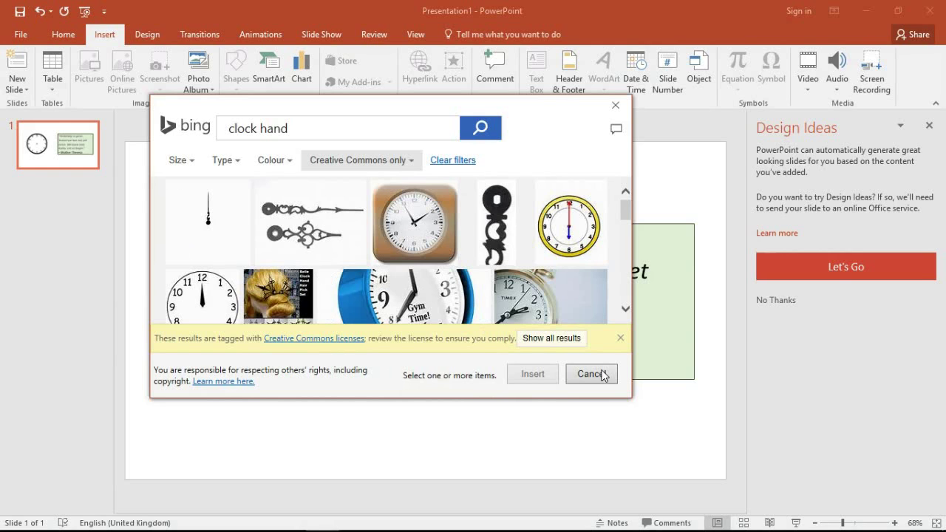
left_click(591, 374)
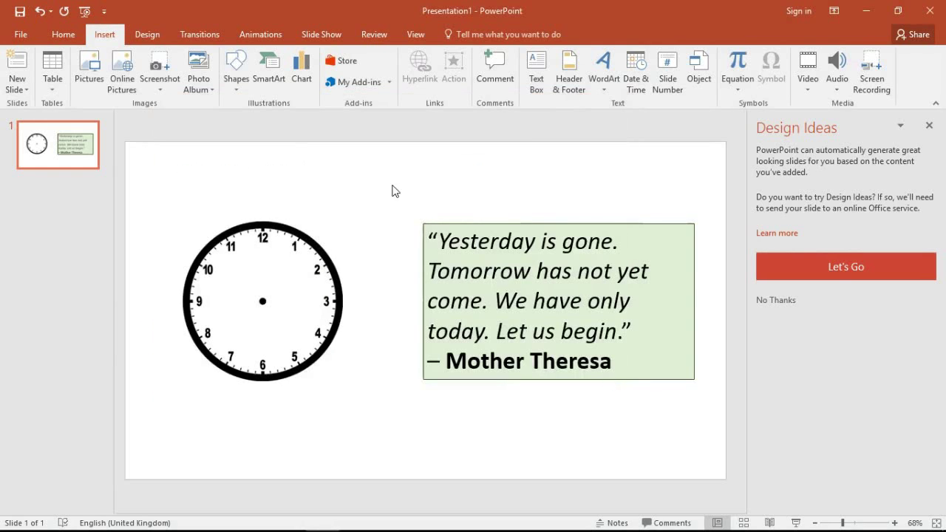
Draw a slim isosceles-triangle hand from the clock centre pointing up to 12
left_click(233, 79)
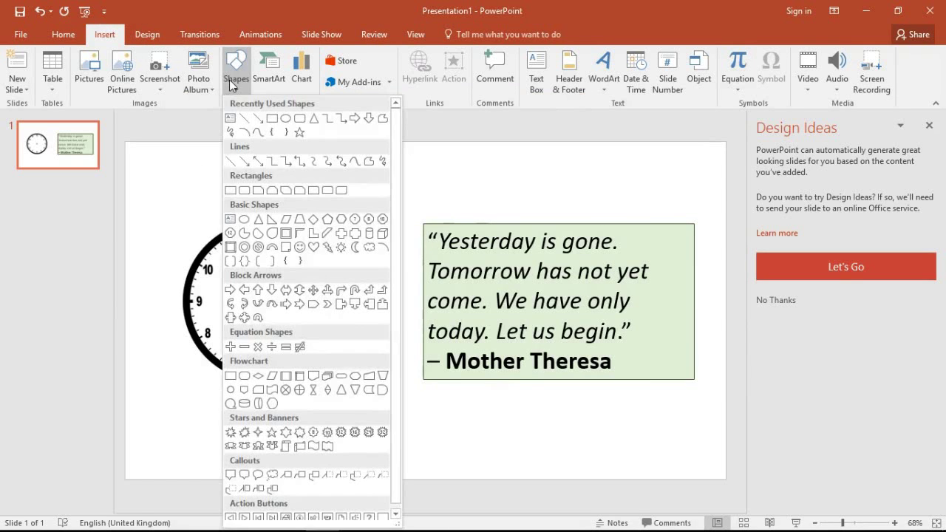
left_click(313, 121)
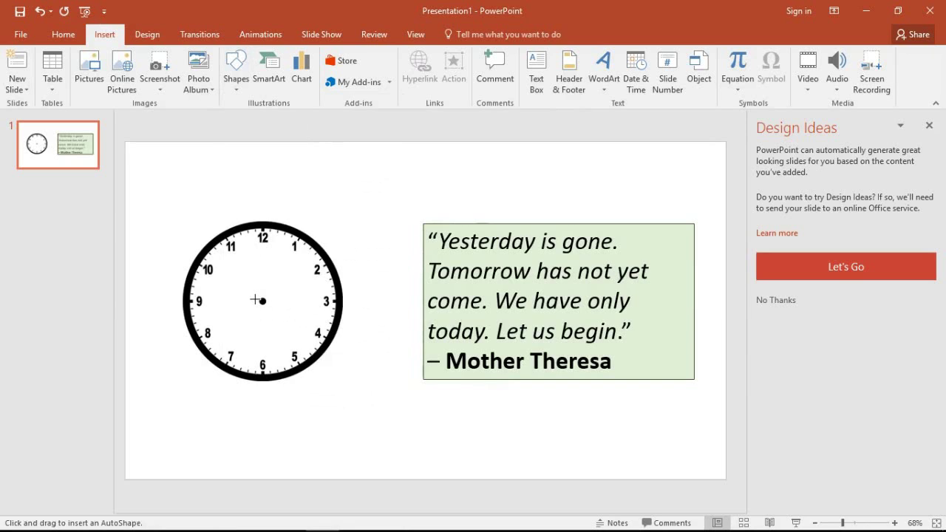
left_click_drag(256, 303, 259, 247)
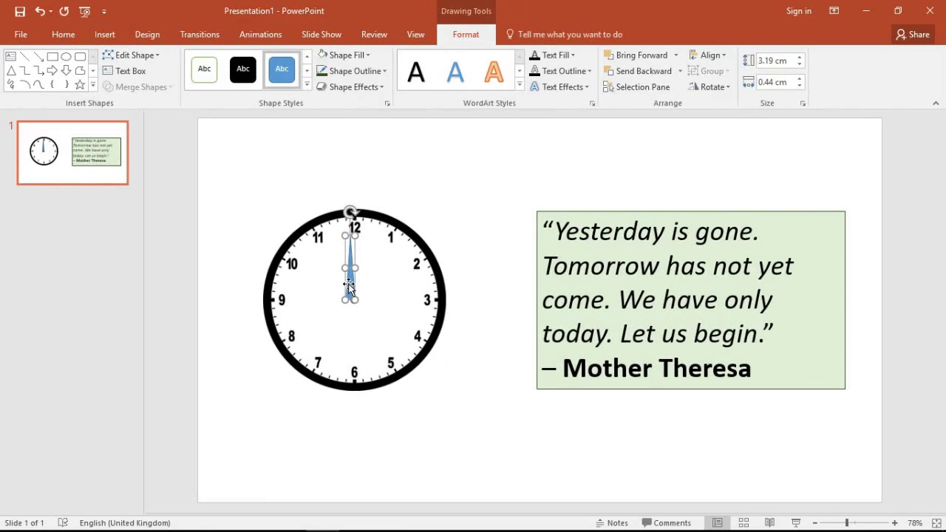
left_click_drag(349, 286, 352, 281)
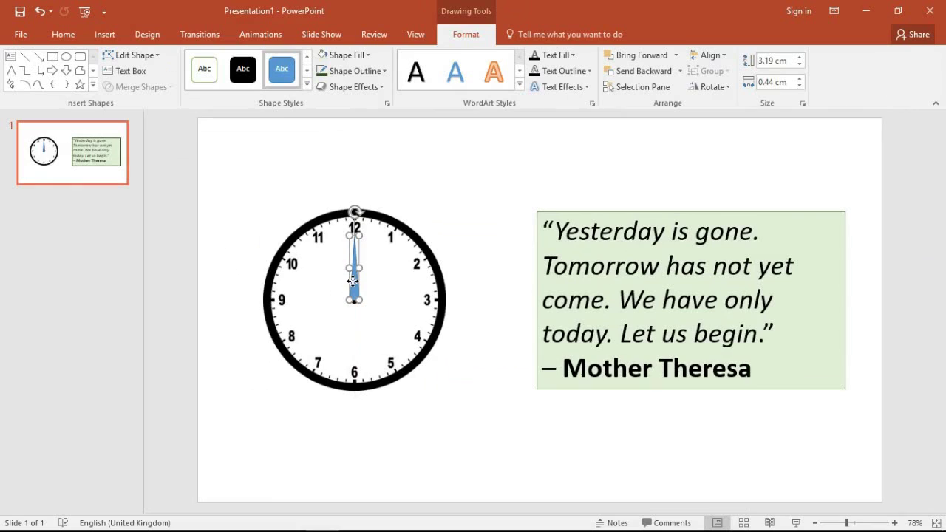
key("Escape")
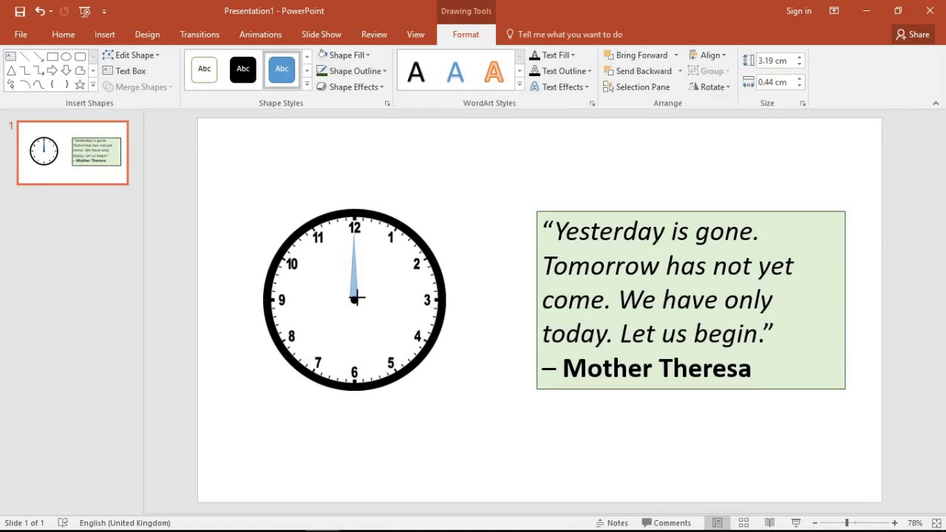
left_click_drag(355, 295, 354, 281)
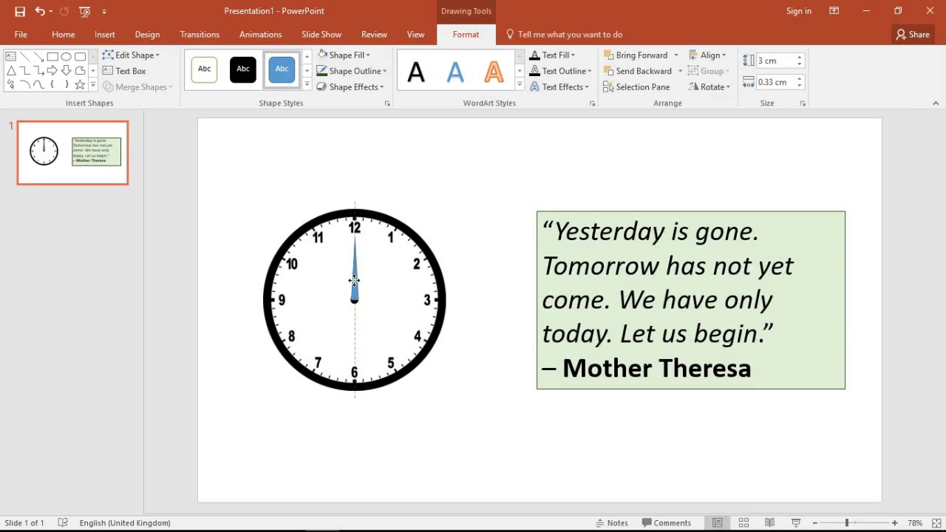
left_click_drag(354, 281, 353, 281)
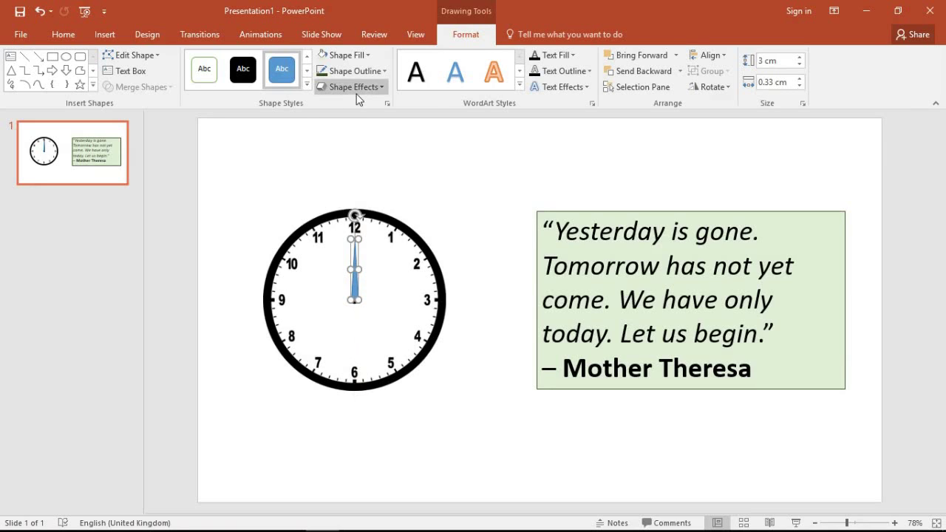
Fill the hand black and remove its outline
left_click(361, 55)
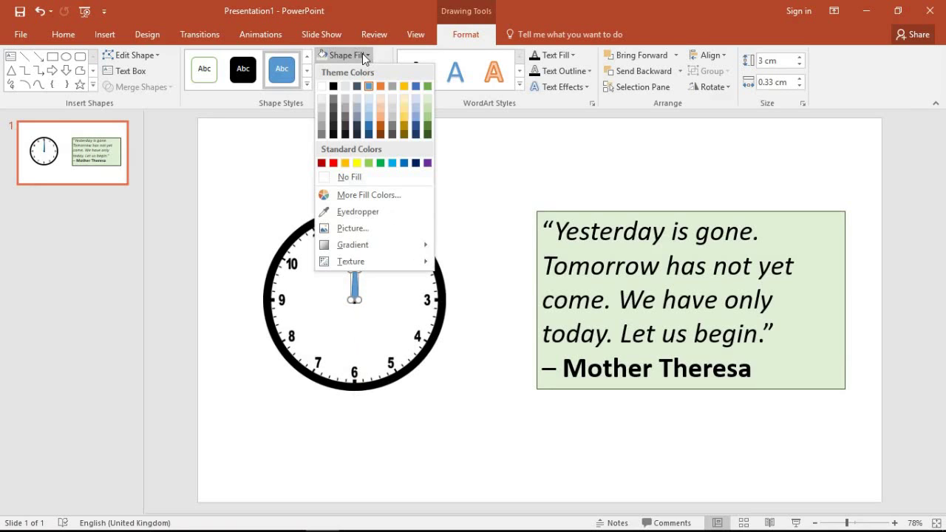
left_click(334, 87)
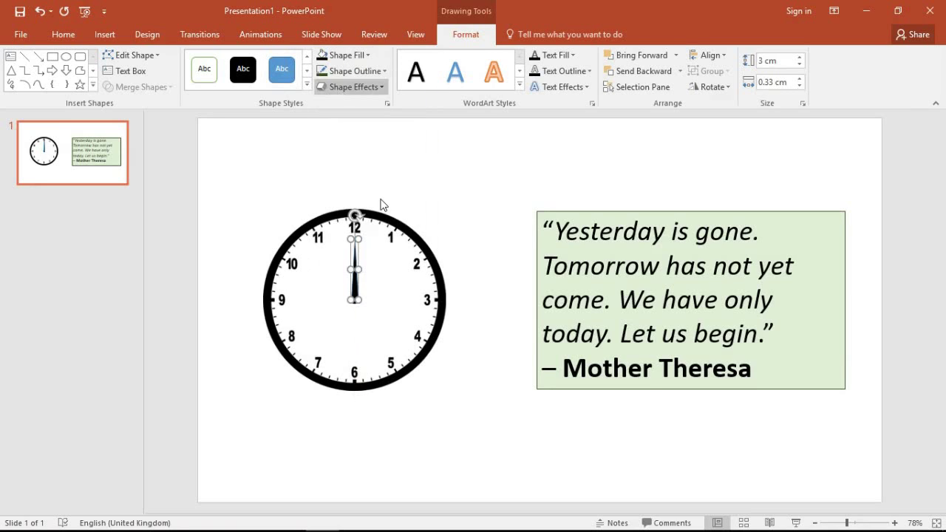
left_click(383, 71)
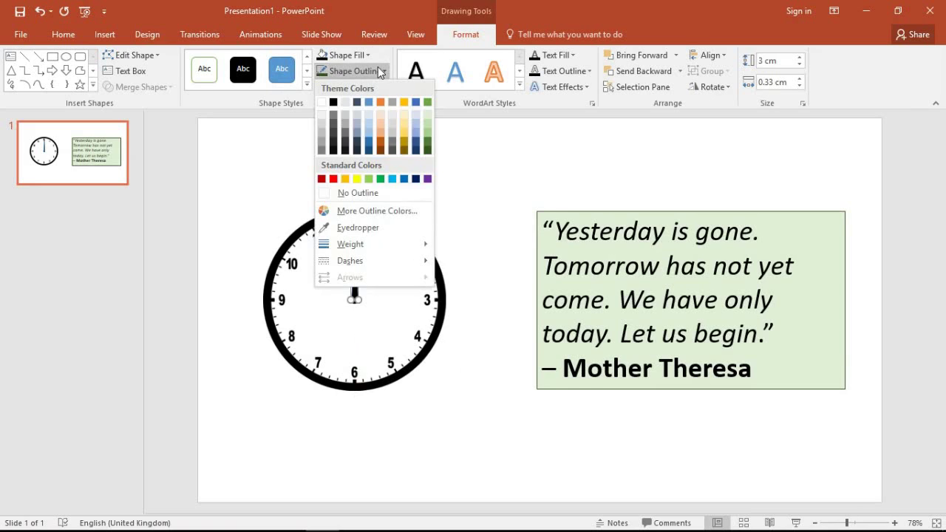
left_click(357, 194)
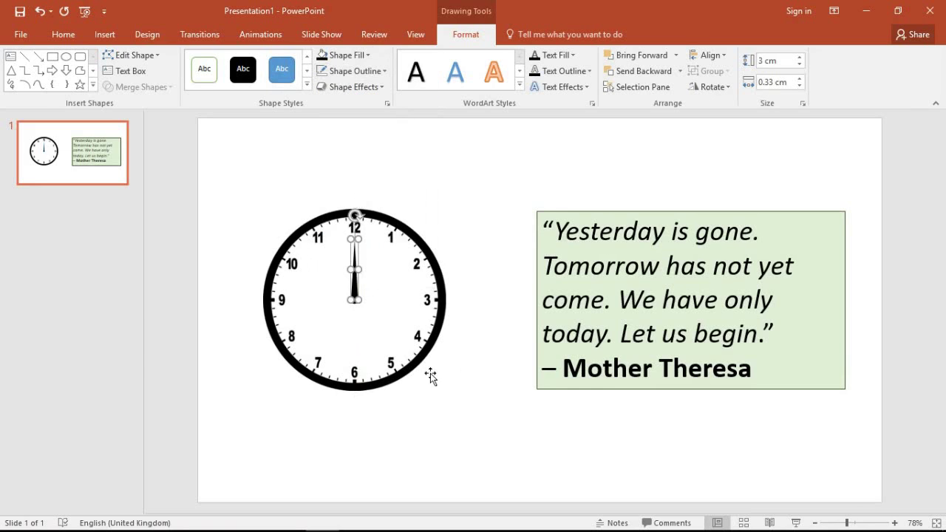
left_click(471, 419)
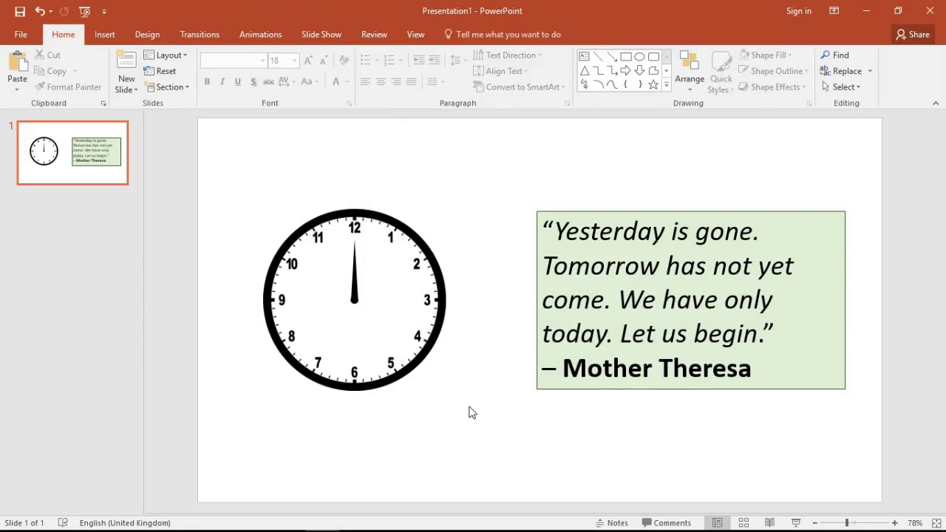
Apply the Spin animation to the clock hand, then set its animation back to None
left_click(353, 272)
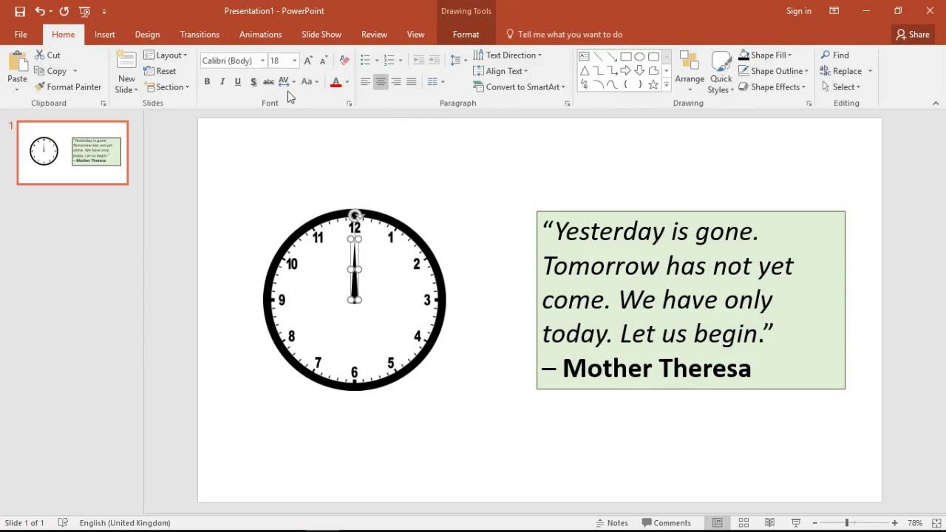
left_click(254, 37)
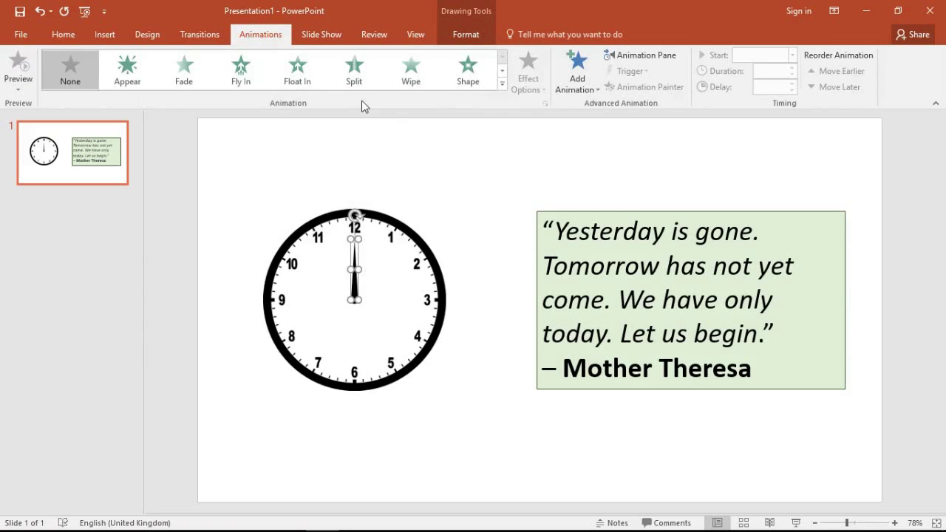
left_click(503, 85)
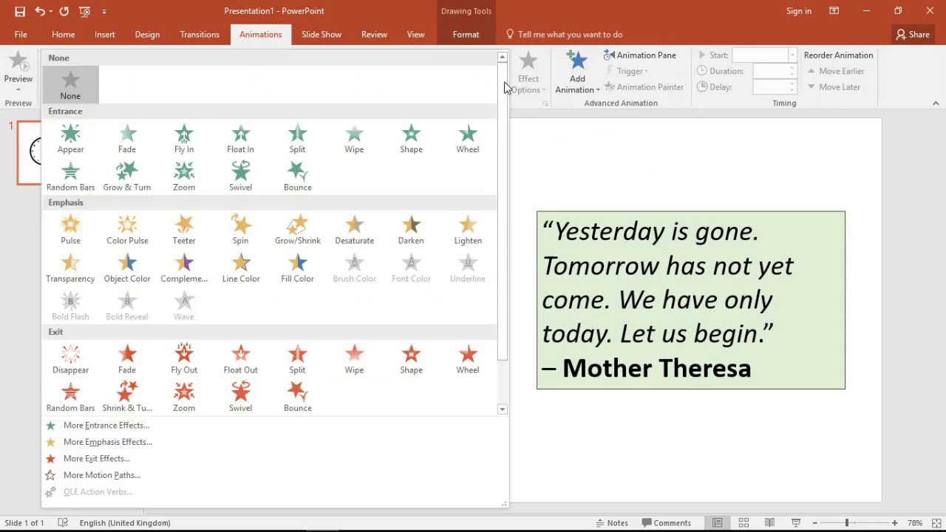
left_click(237, 241)
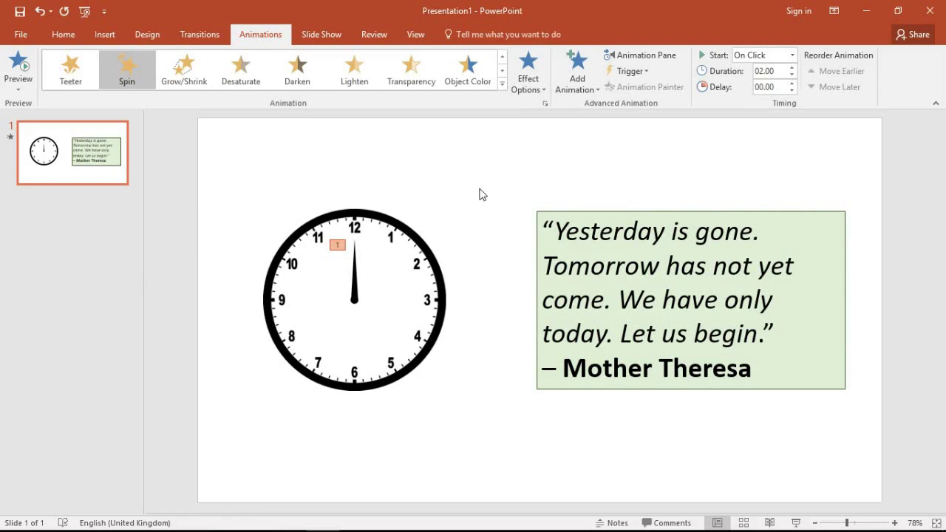
left_click(502, 57)
left_click(501, 57)
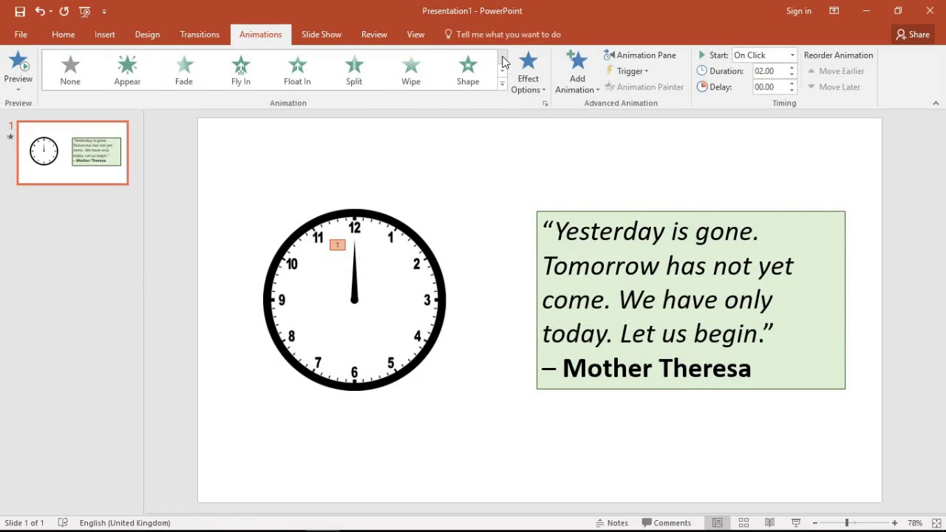
left_click(63, 77)
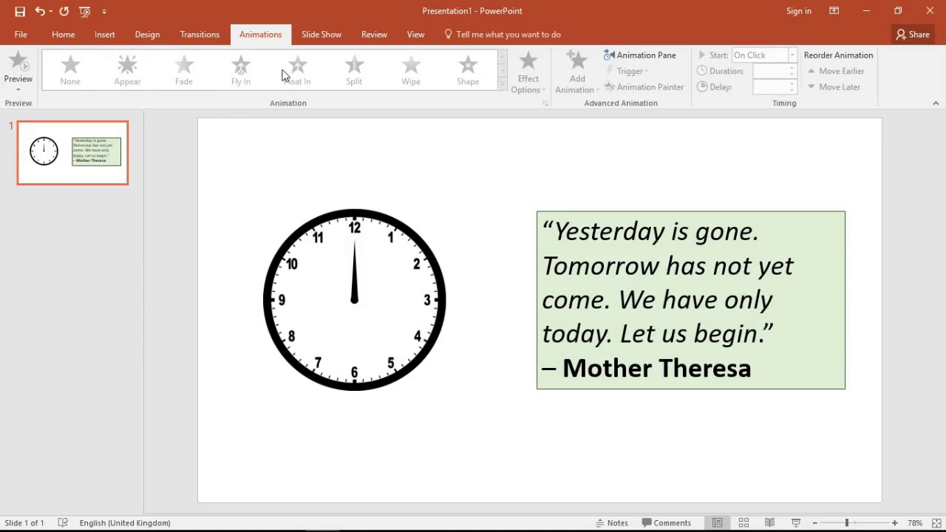
Draw a thin rectangle bar from the clock centre down to the 6
left_click(102, 35)
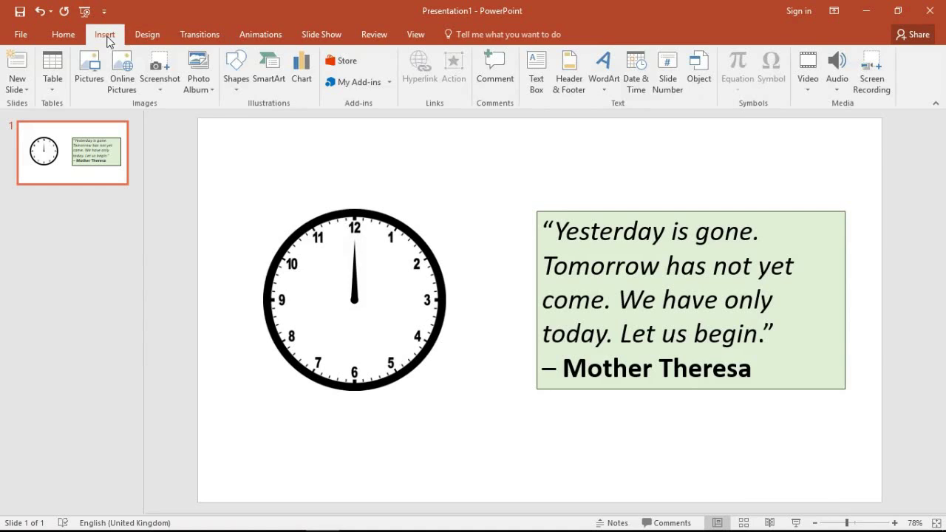
left_click(235, 77)
left_click(272, 119)
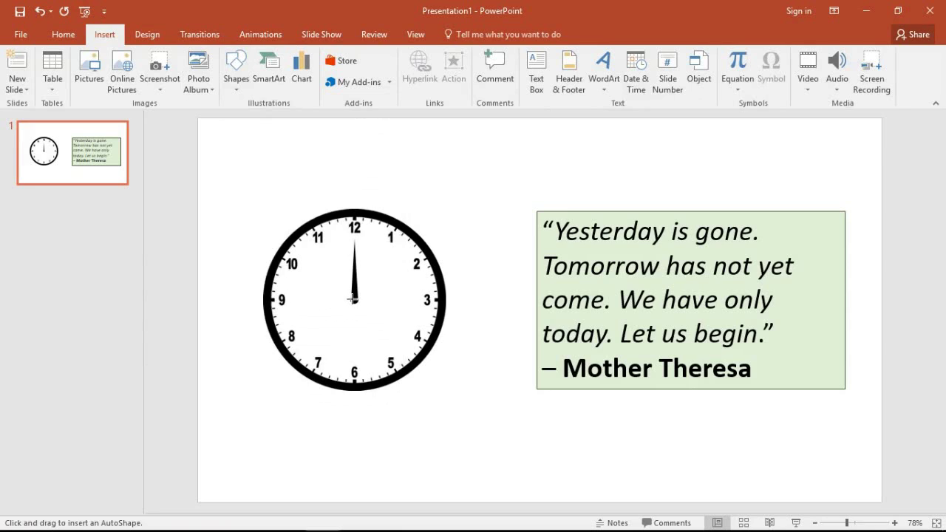
mouse_move(352, 299)
left_mouse_down()
mouse_move(358, 363)
mouse_move(355, 348)
left_mouse_up()
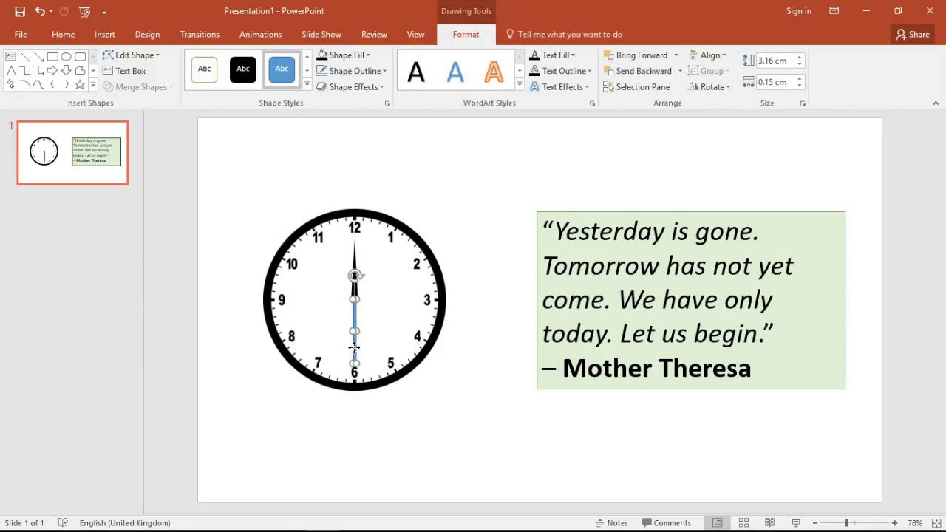
Give the bar a black fill and a black outline
left_click(325, 59)
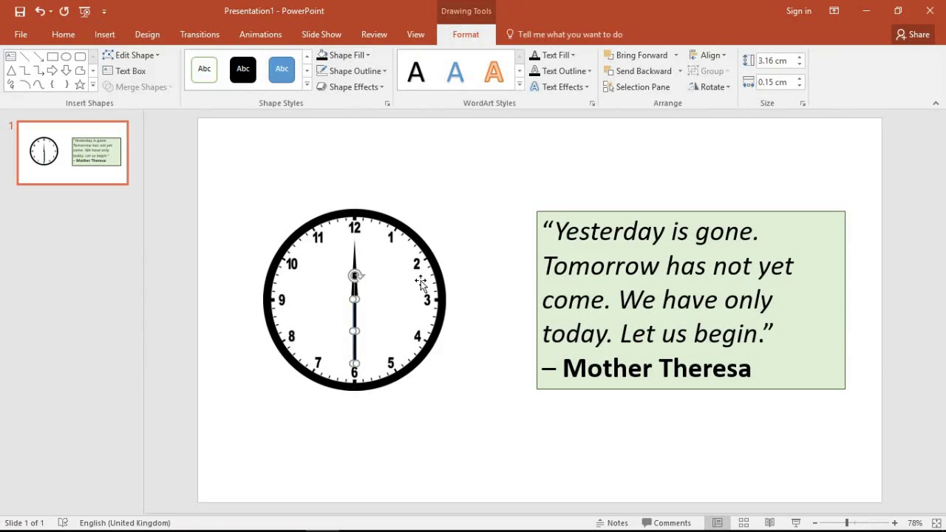
left_click(476, 416)
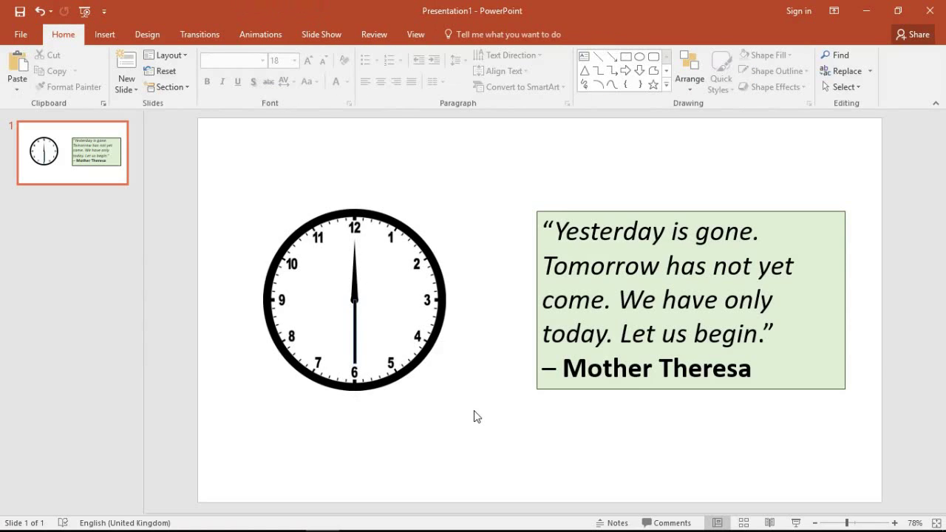
double_click(355, 336)
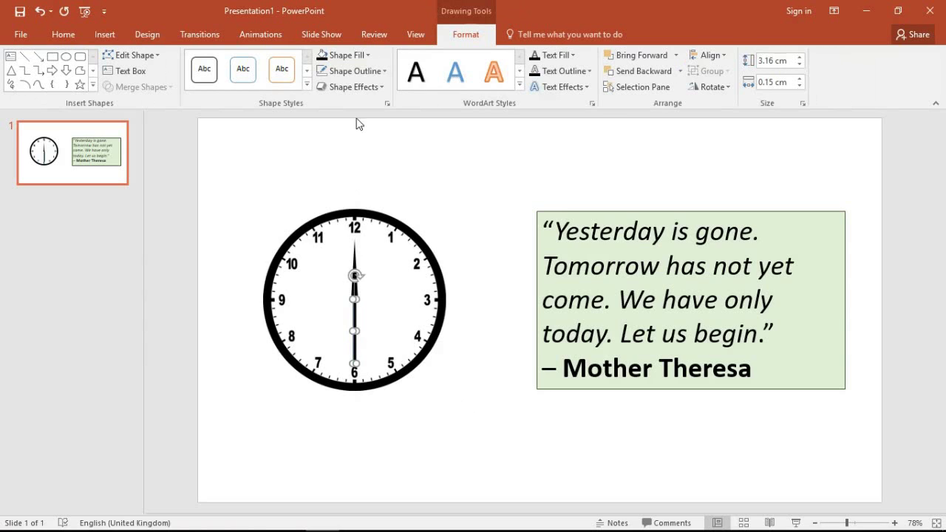
left_click(368, 71)
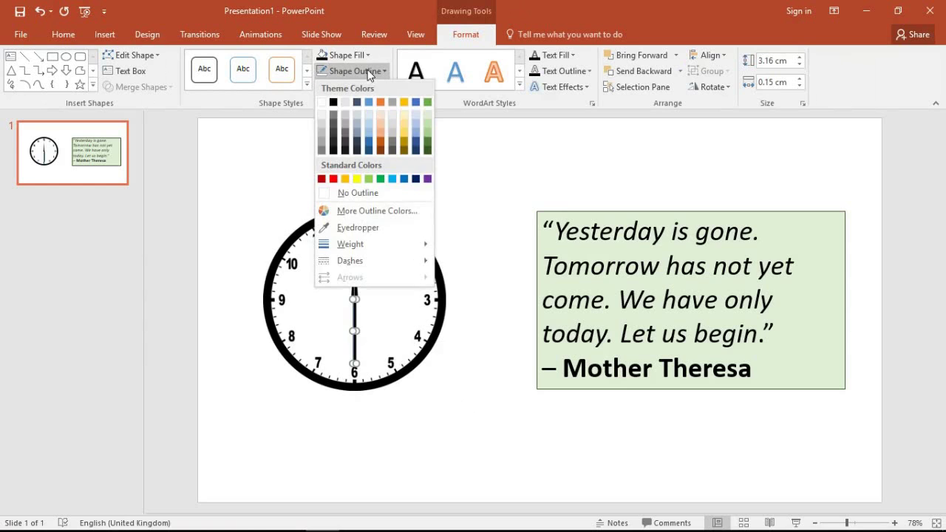
left_click(334, 102)
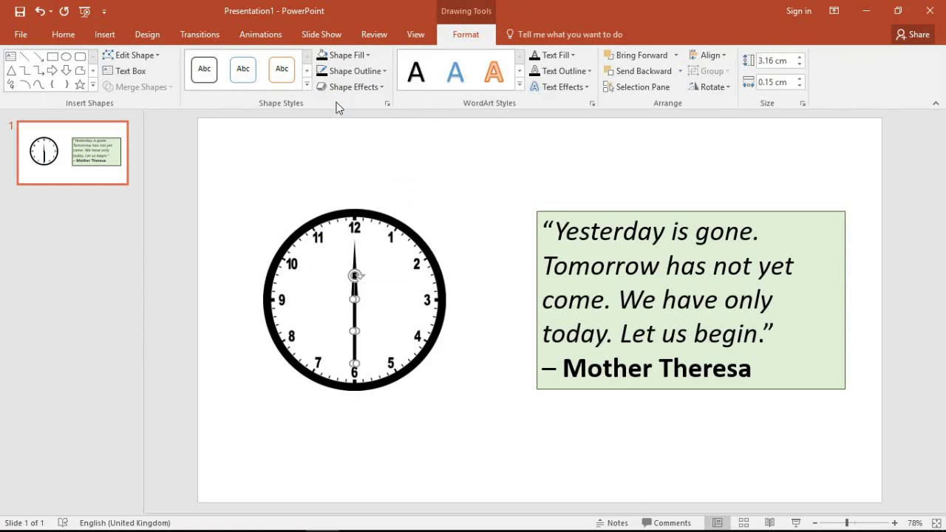
left_click(459, 370)
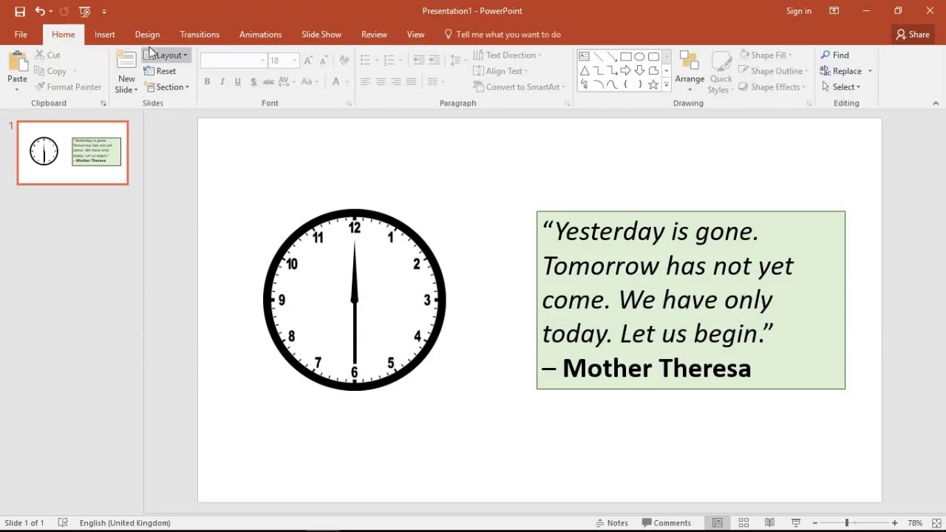
Draw a small 0.45 cm circle at the clock centre and remove its outline
left_click(104, 35)
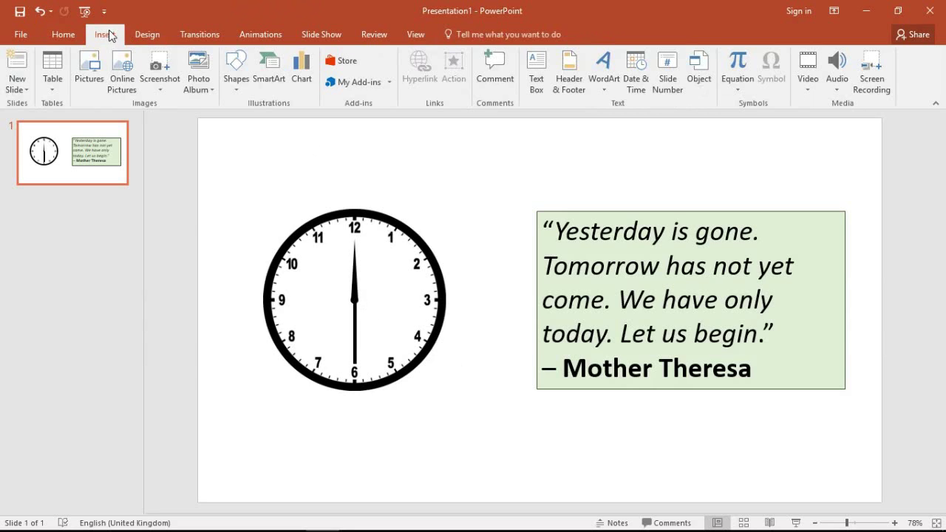
left_click(238, 88)
left_click(286, 125)
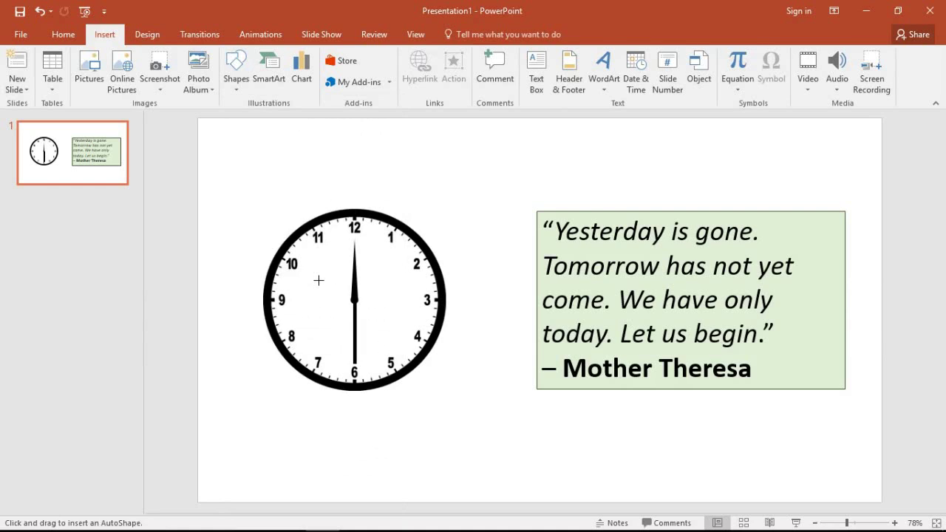
left_click_drag(319, 282, 355, 299)
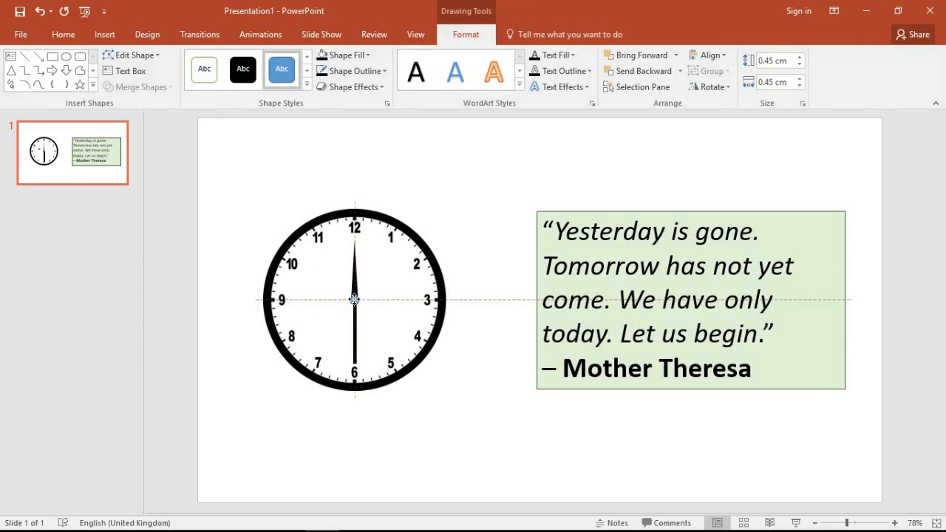
left_click_drag(354, 299, 354, 299)
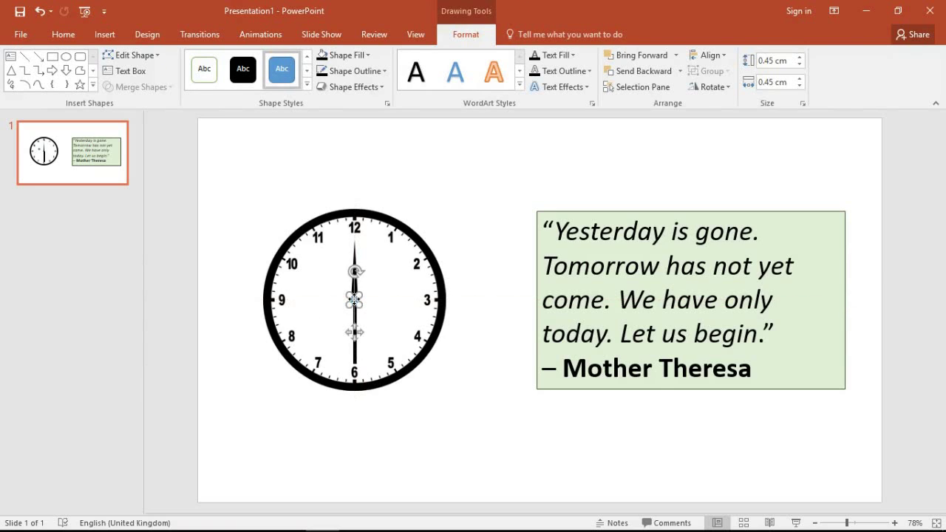
left_click(344, 71)
left_click(353, 193)
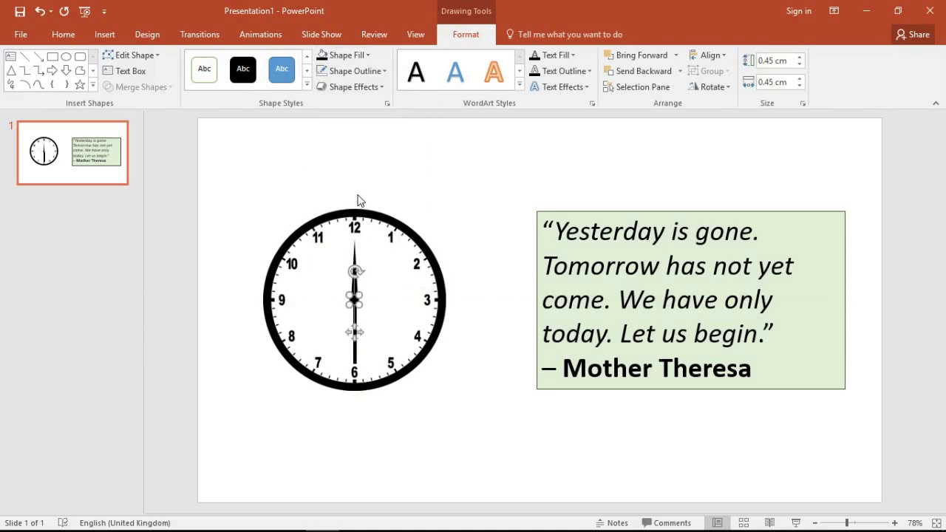
left_click(448, 393)
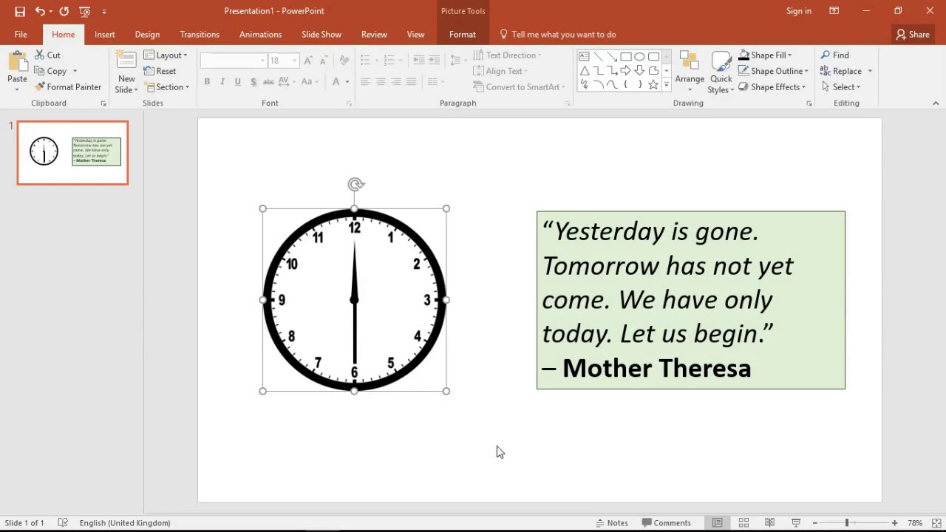
Remove the lower bar's fill and outline, then add the upper hand piece to the selection
left_click(354, 336)
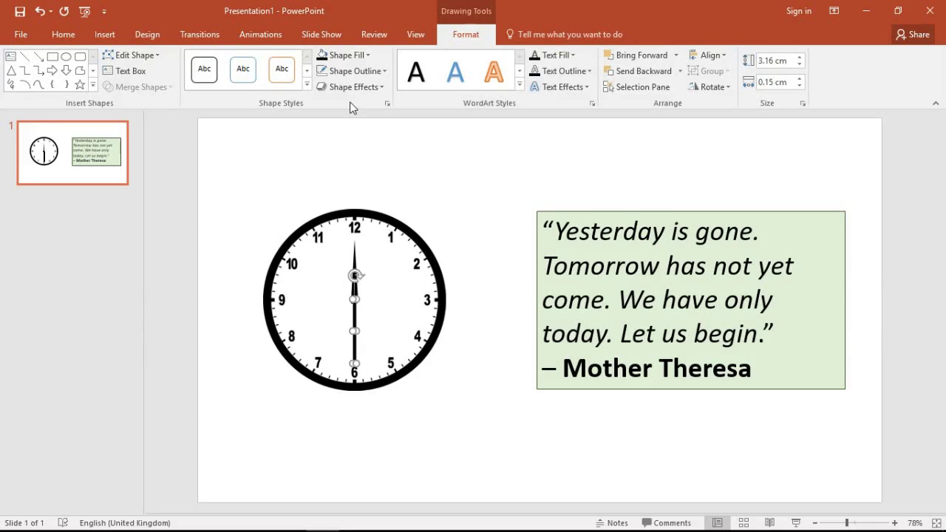
left_click(357, 57)
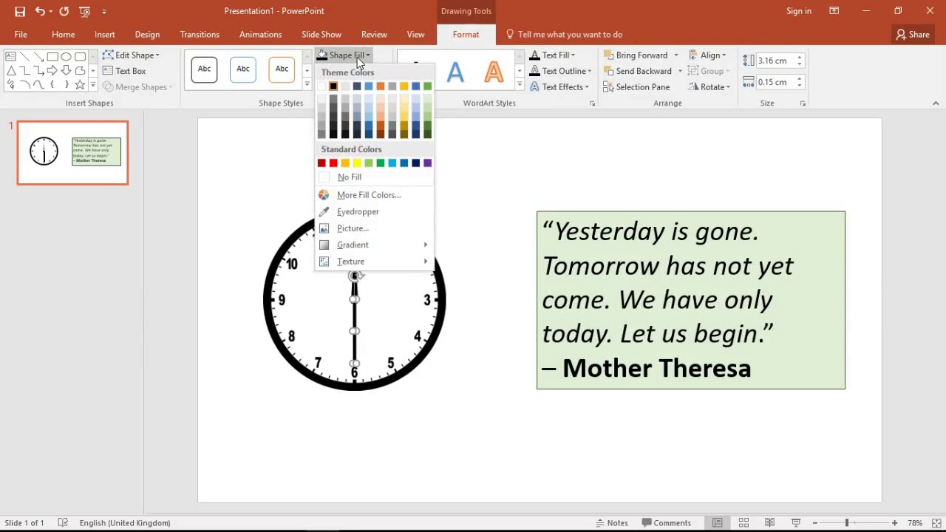
left_click(355, 184)
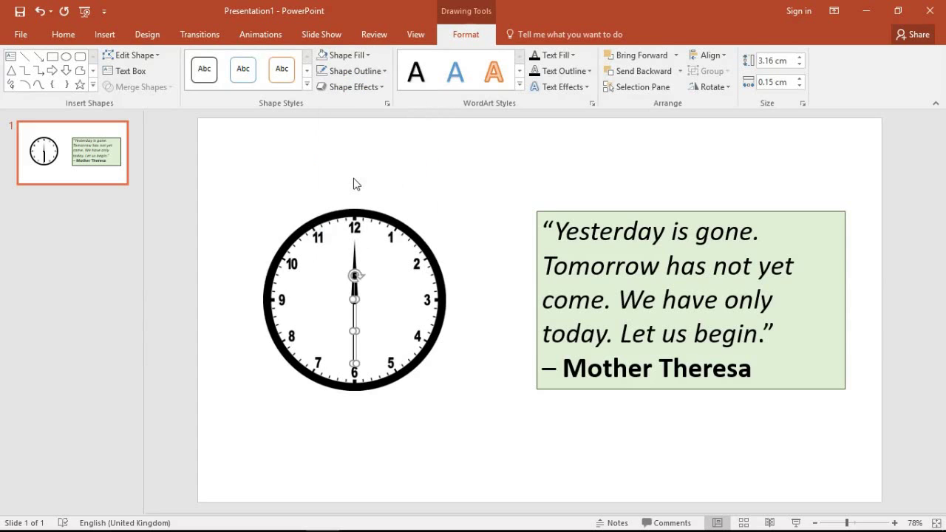
left_click(355, 71)
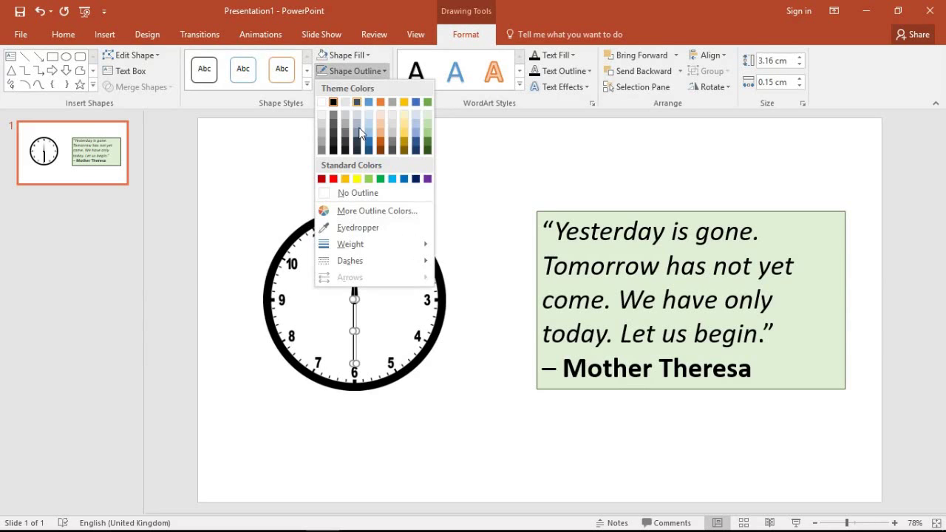
left_click(360, 194)
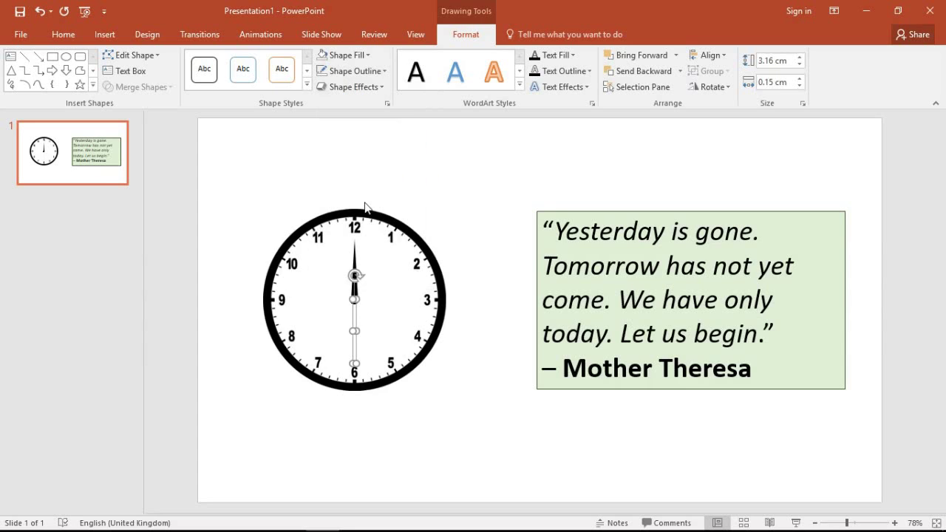
left_click(357, 264, "shift")
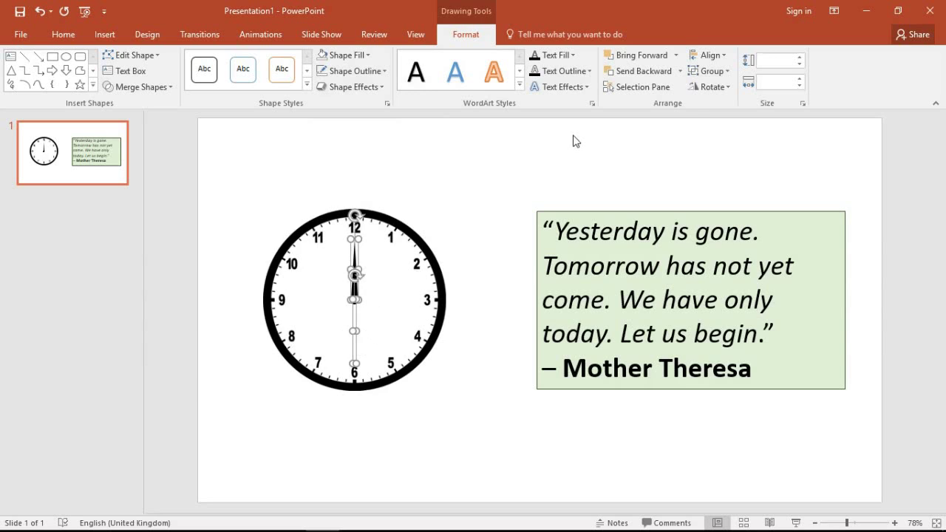
Group the hand pieces into one object and apply the Spin emphasis animation
left_click(706, 74)
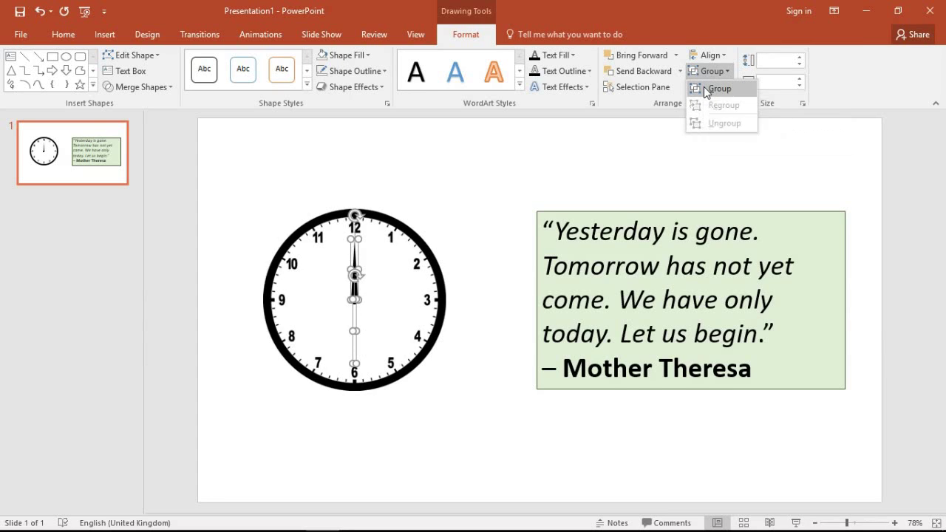
left_click(703, 87)
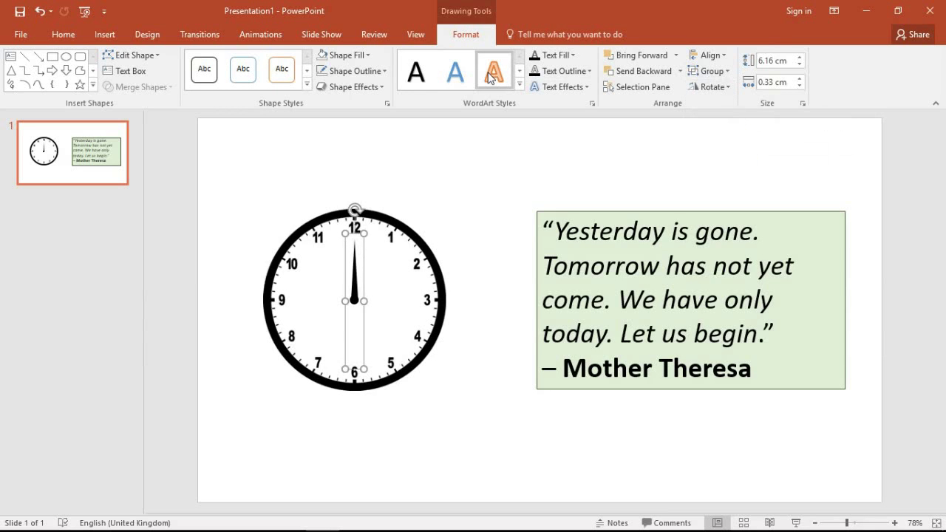
left_click(257, 33)
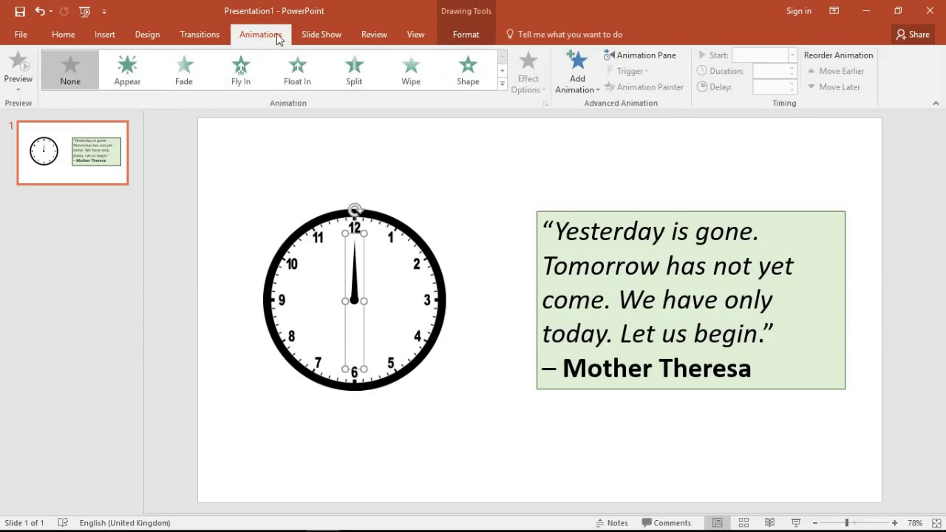
left_click(502, 70)
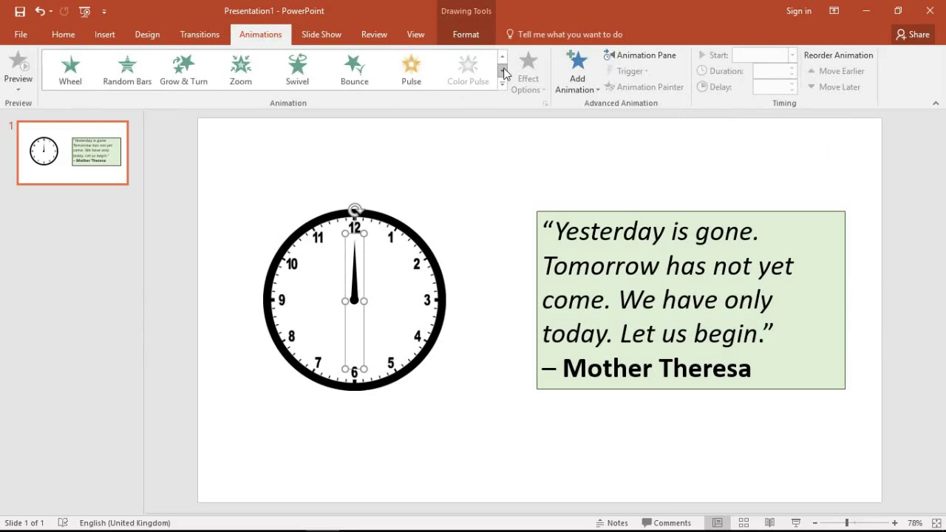
left_click(503, 70)
left_click(503, 70)
left_click(502, 57)
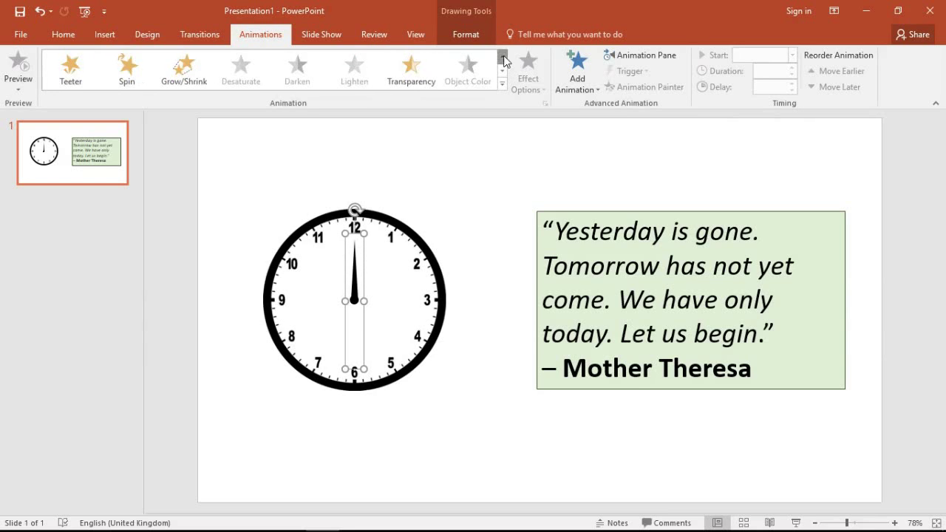
left_click(503, 57)
left_click(503, 70)
left_click(122, 68)
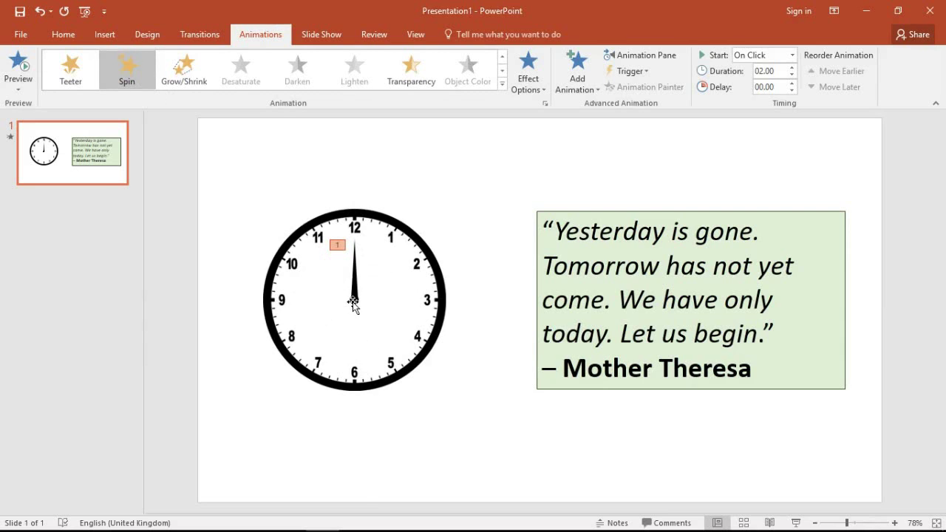
Set the clock's animation back to None
left_click(502, 57)
left_click(502, 57)
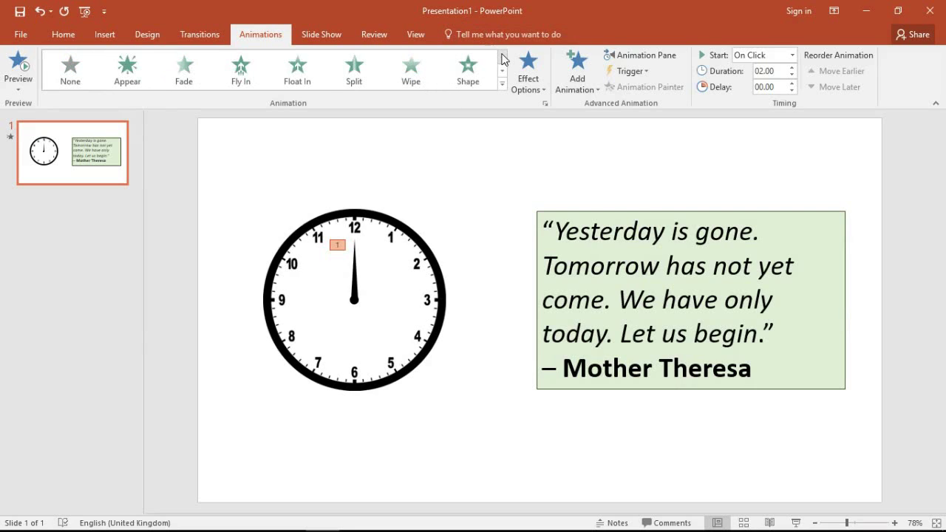
left_click(67, 76)
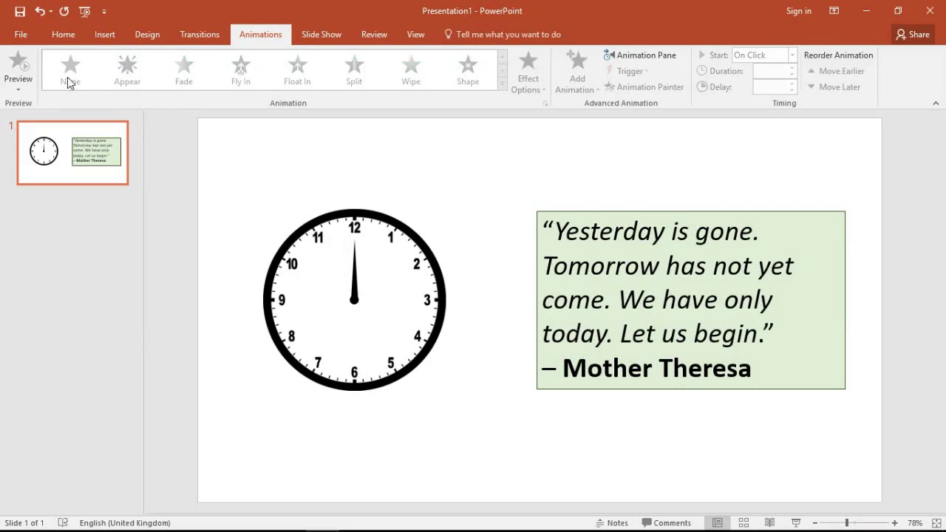
Select both hand pieces and group them into one object
left_click(355, 302)
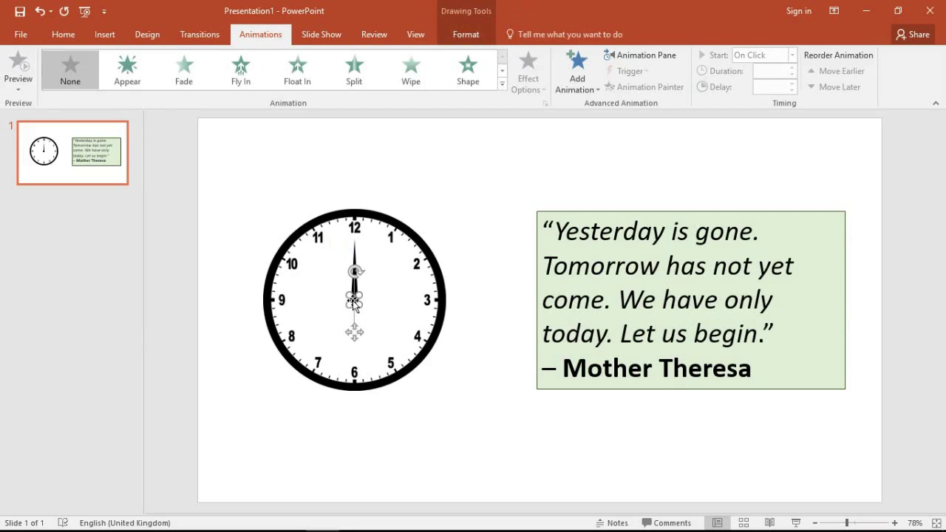
left_click(355, 259)
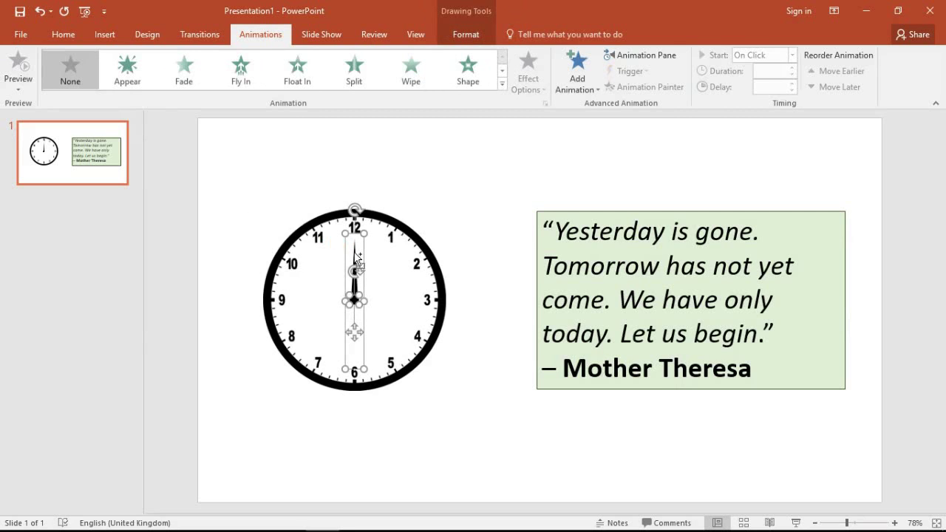
left_click(448, 32)
left_click(711, 70)
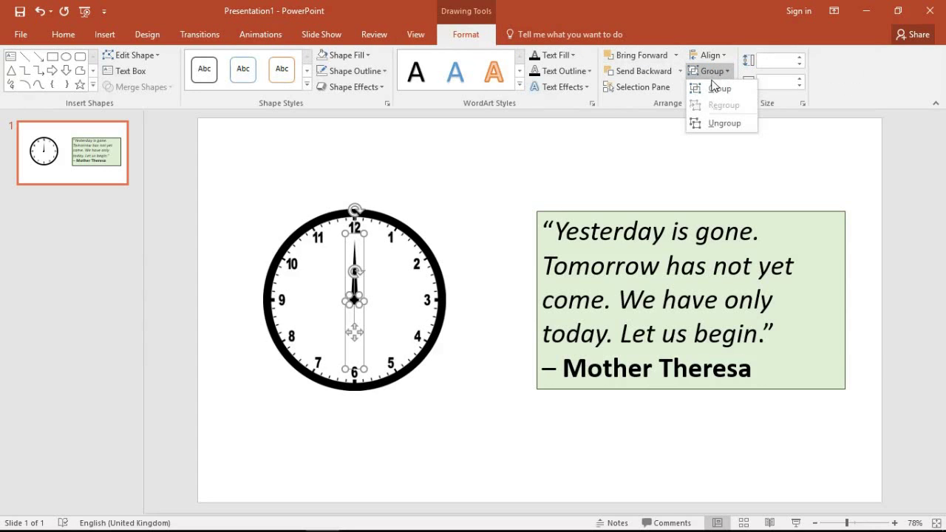
left_click(711, 88)
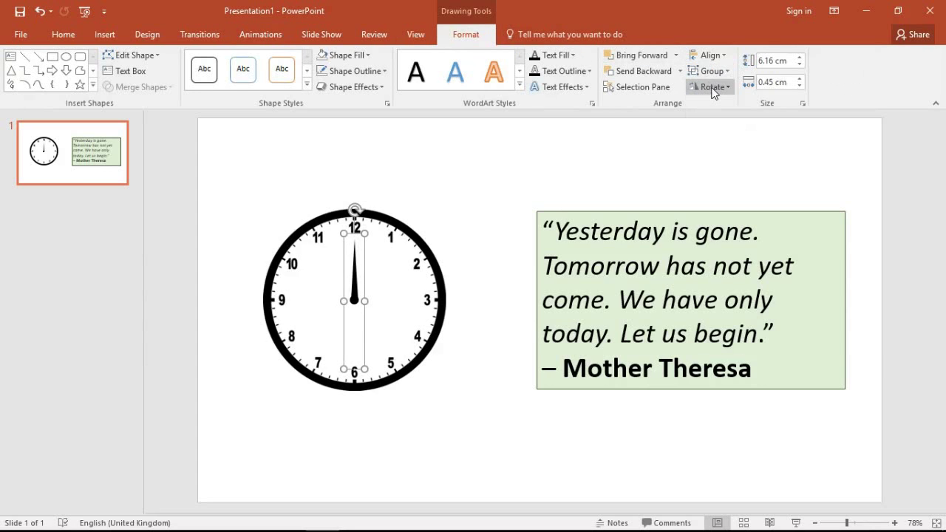
Apply the Spin emphasis animation to the grouped hand
left_click(257, 35)
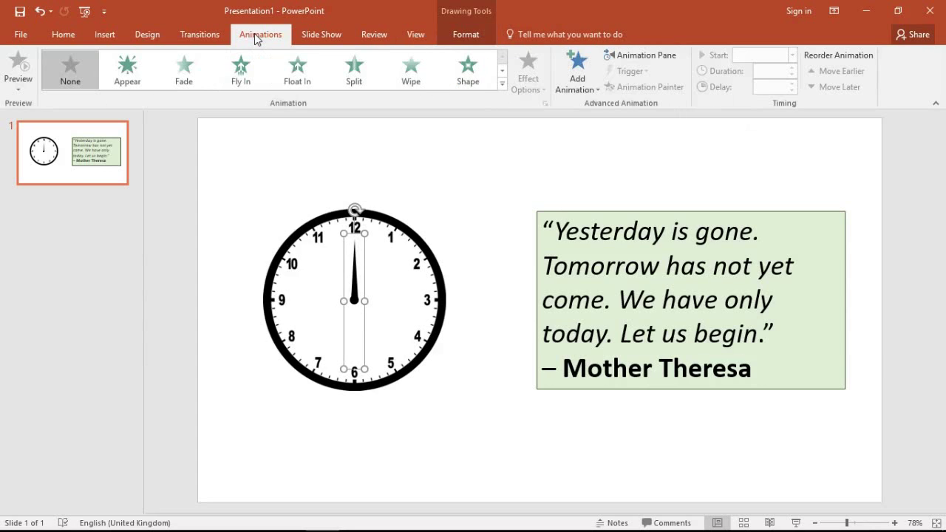
left_click(503, 72)
left_click(503, 74)
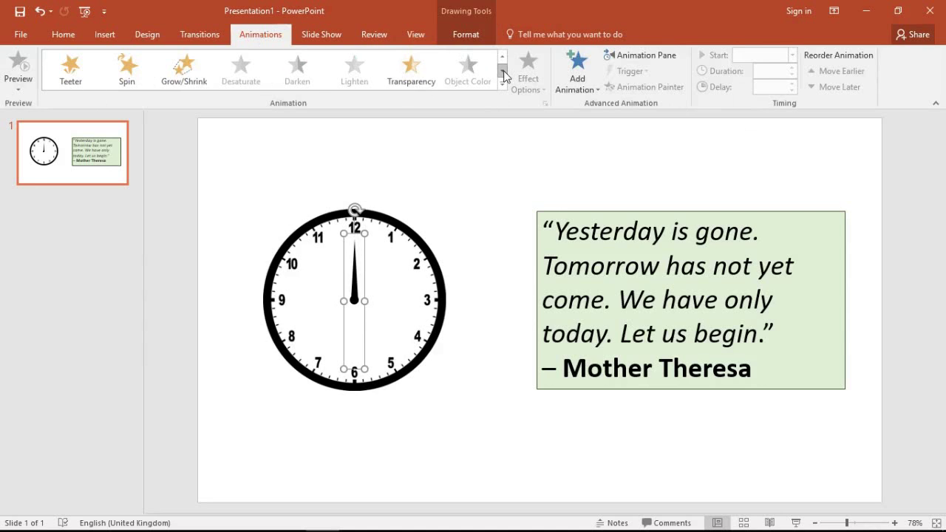
left_click(123, 72)
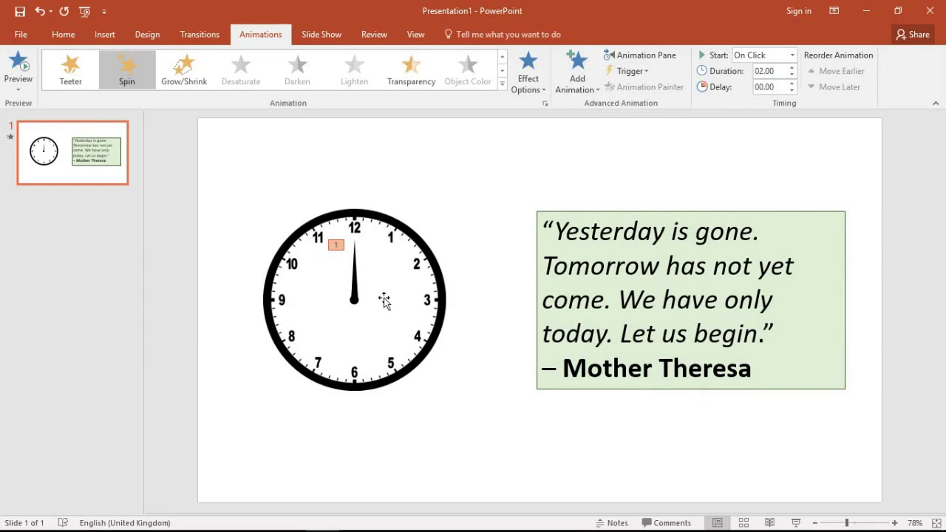
Lengthen the clock hand's spin to 3.25 seconds and bring up Group 13's options in the Animation Pane
left_click(792, 67)
left_click(655, 58)
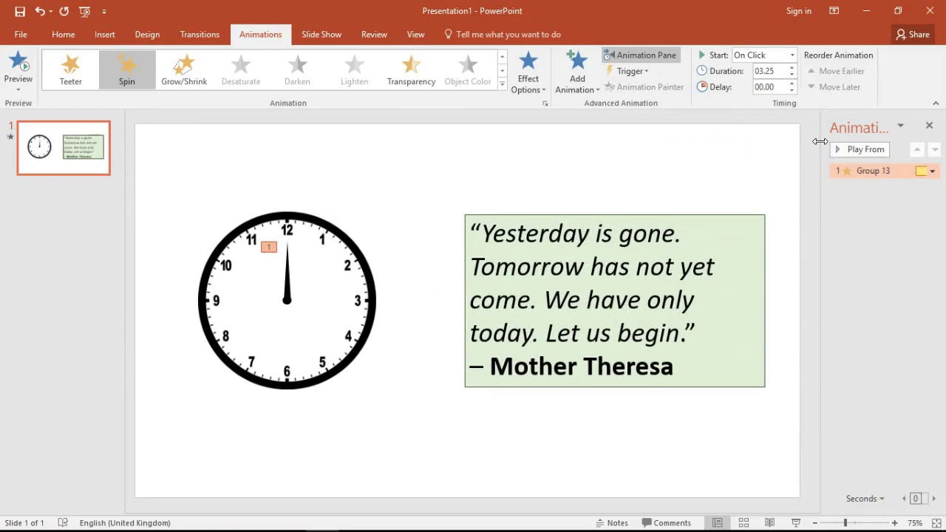
left_click(932, 171)
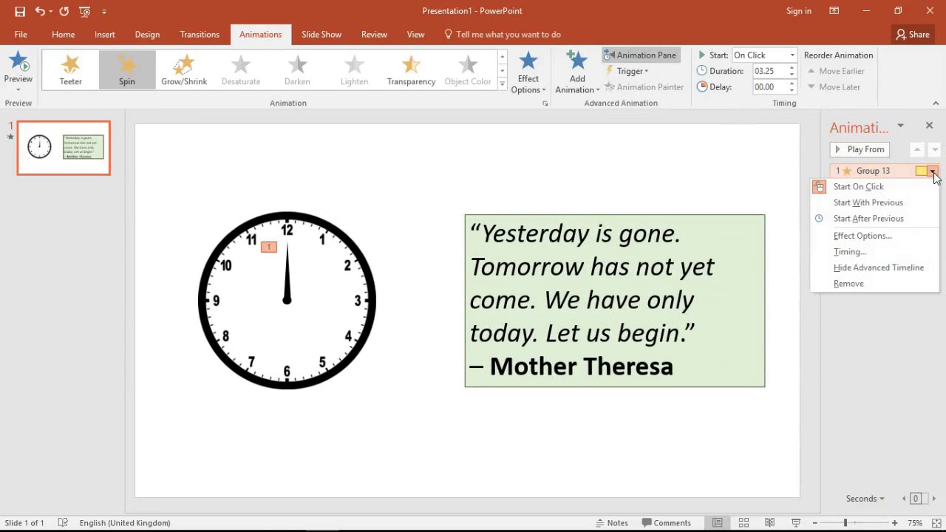
Set the Group 13 spin's Repeat to 3 in its Timing settings
left_click(871, 254)
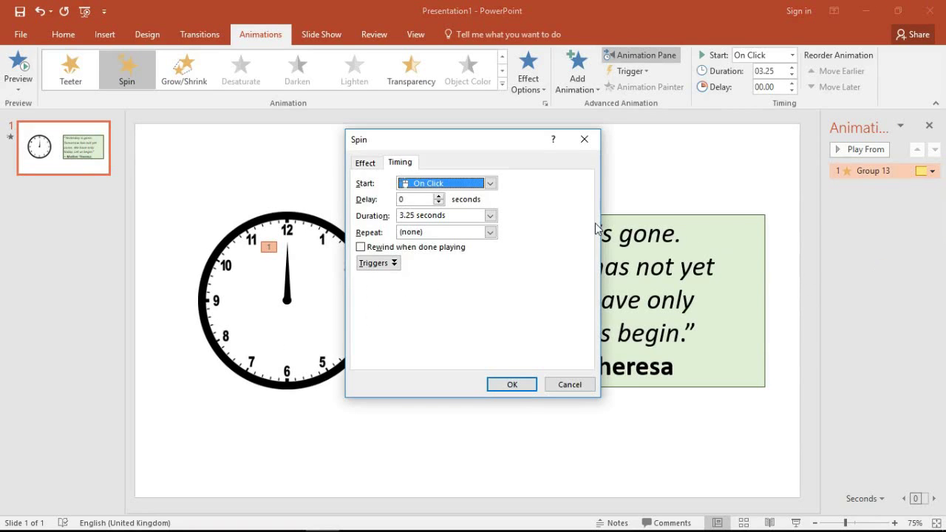
left_click(489, 232)
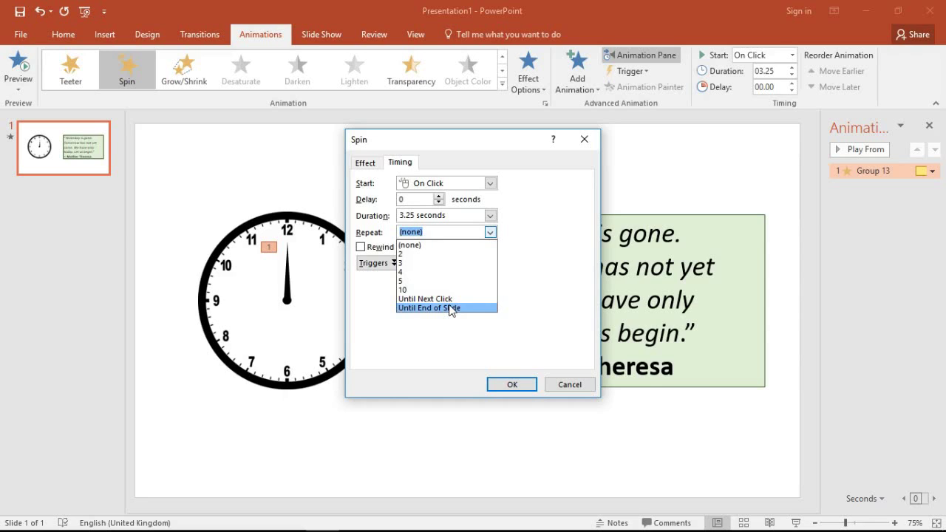
left_click(411, 264)
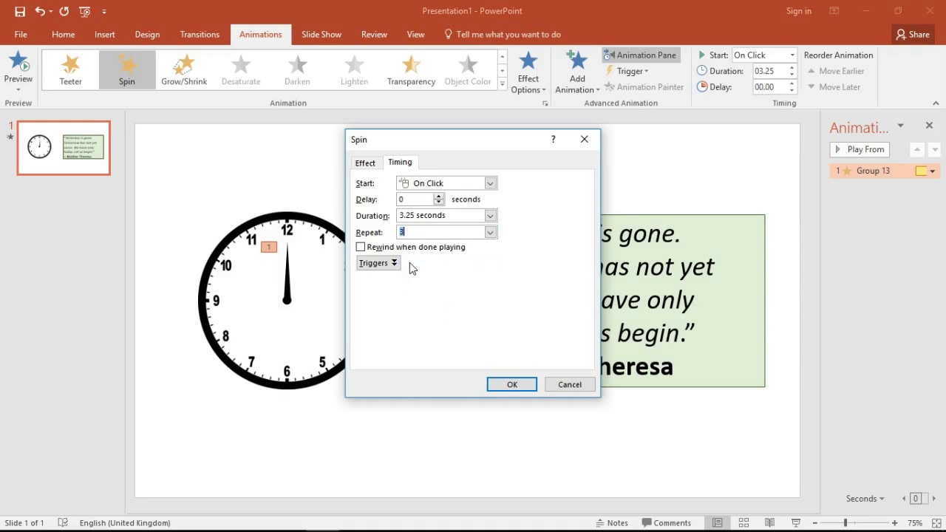
left_click(502, 386)
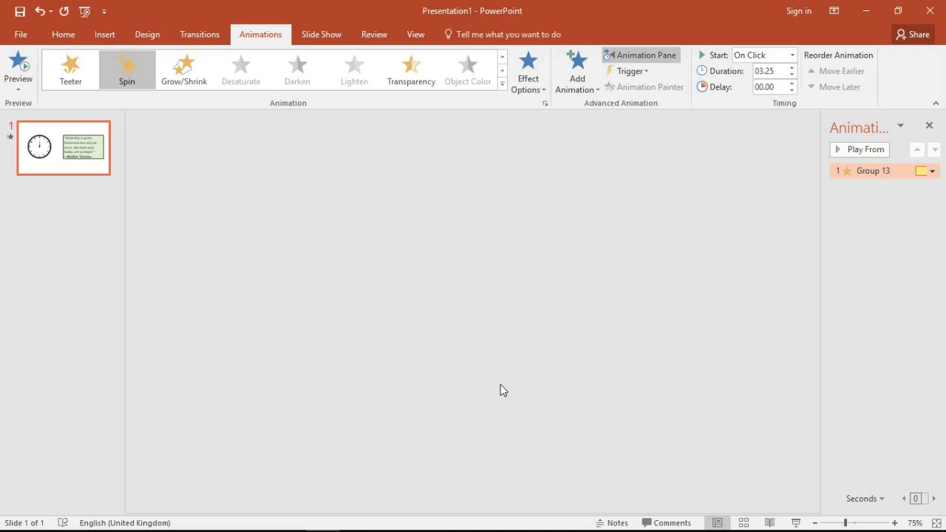